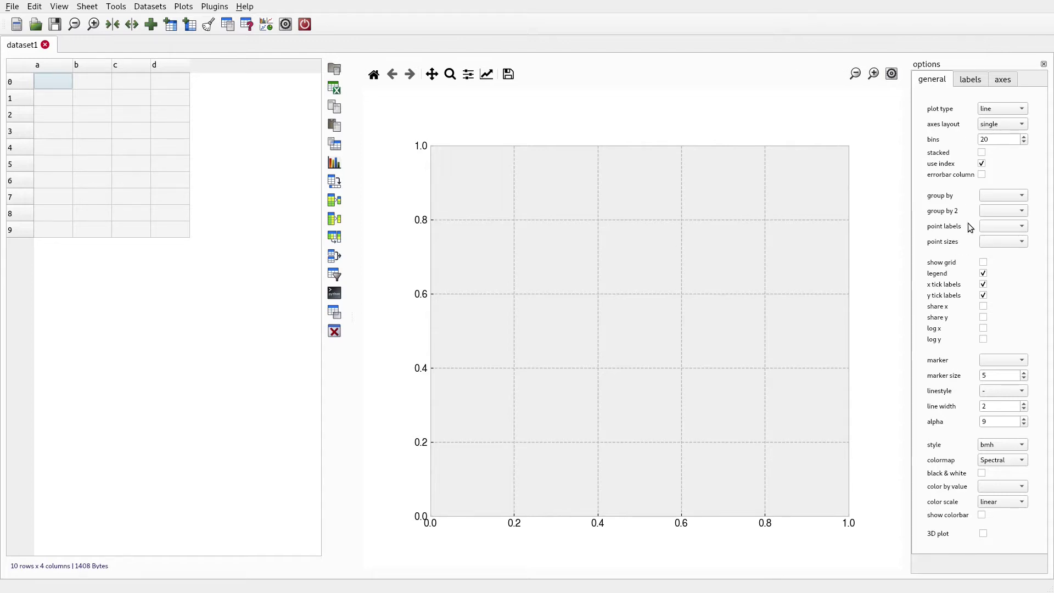
Step: Generate the 10-row sample dataset from the Datasets menu as a new sample sheet
left_click(154, 7)
left_click(153, 20)
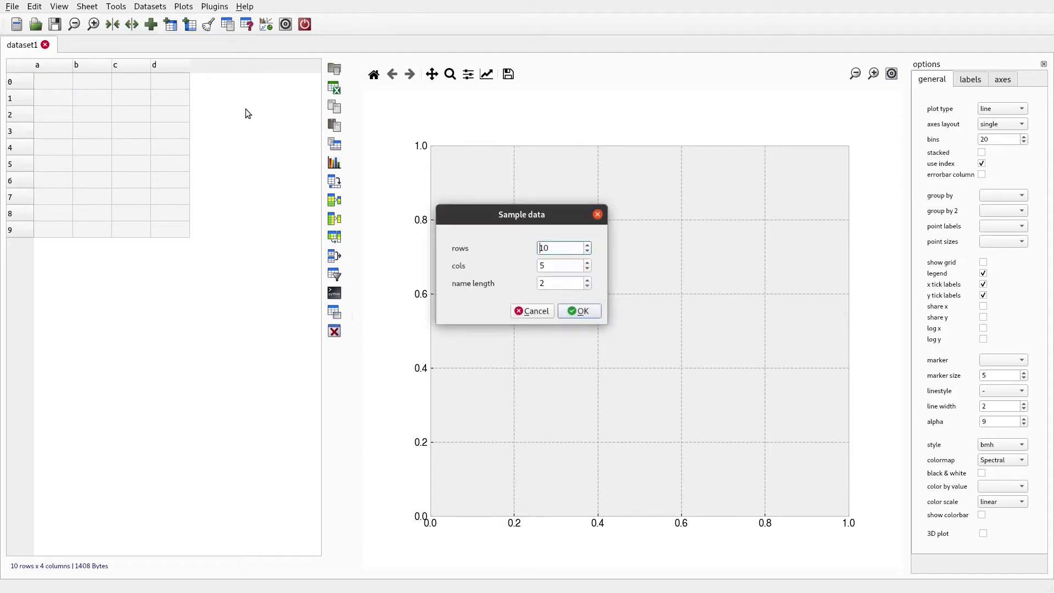
left_click(571, 311)
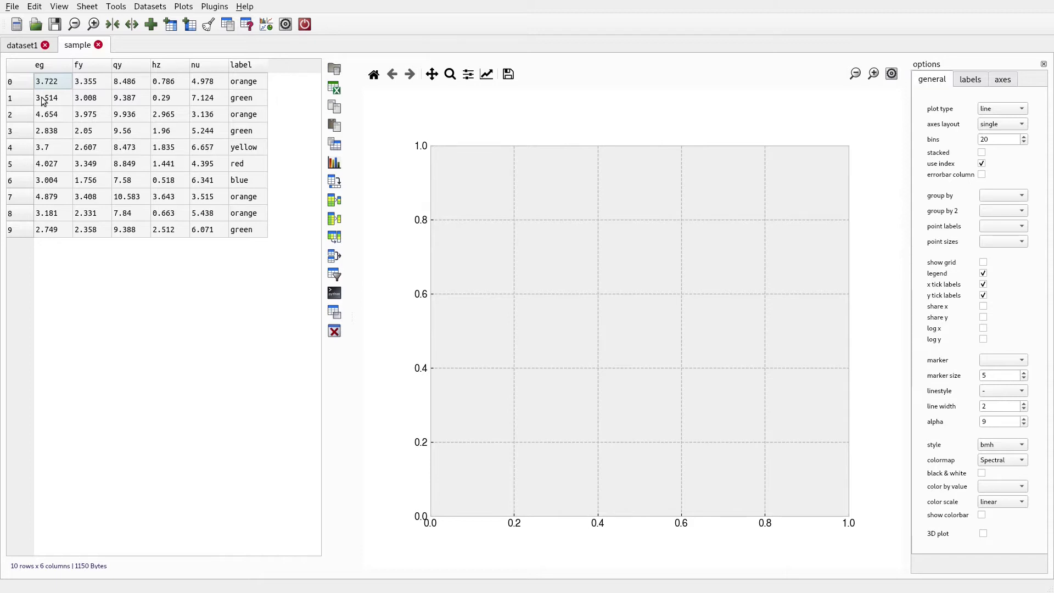
Step: Try various cell, row and column selections, ending with eg through hz in rows 2–6
left_click_drag(47, 86, 208, 212)
left_click(207, 213)
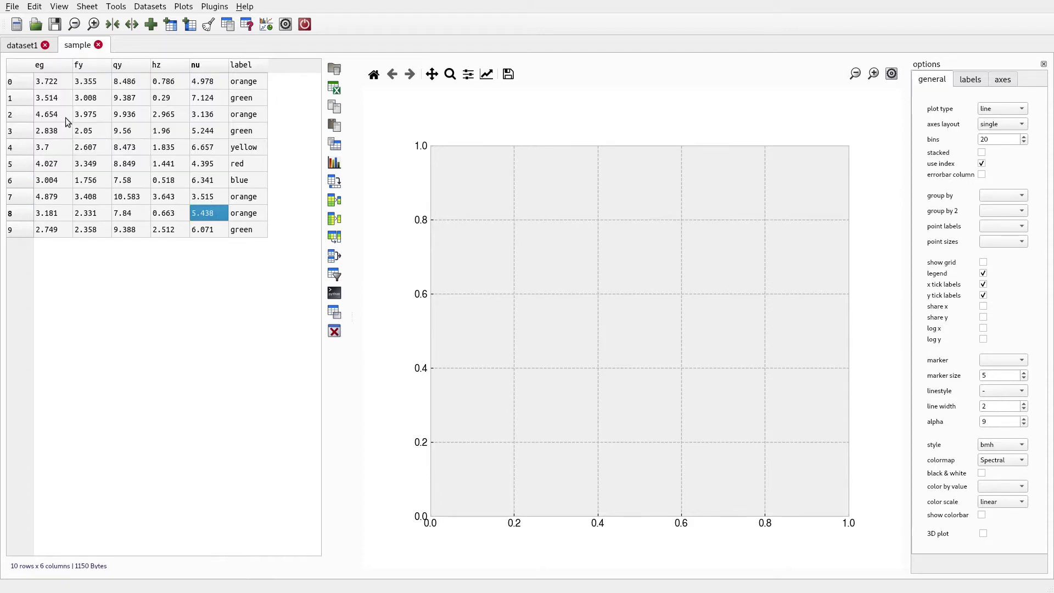
left_click_drag(65, 118, 193, 168)
left_click(110, 131)
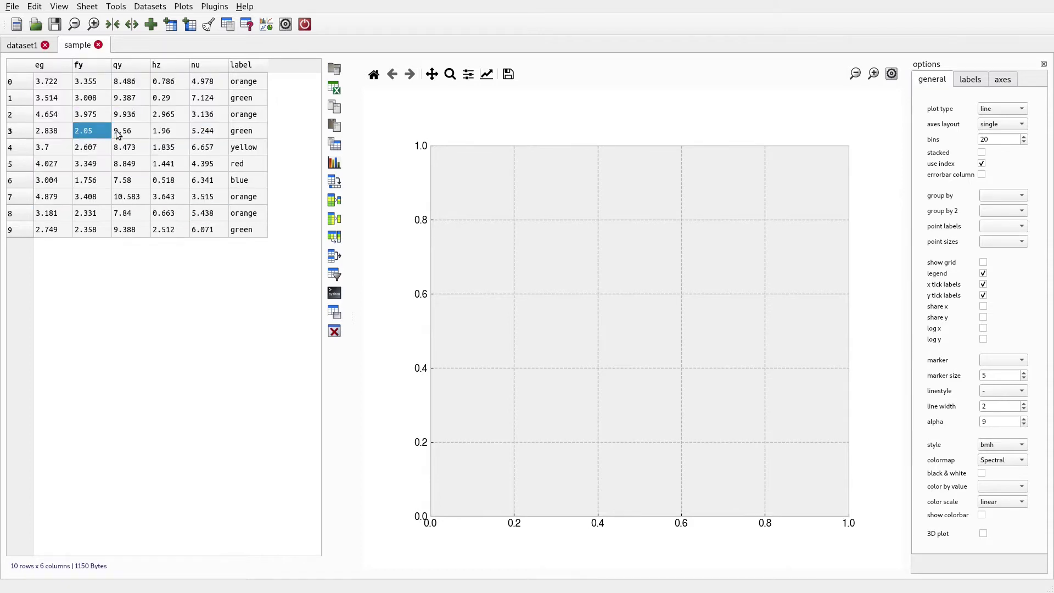
left_click_drag(127, 116, 210, 195)
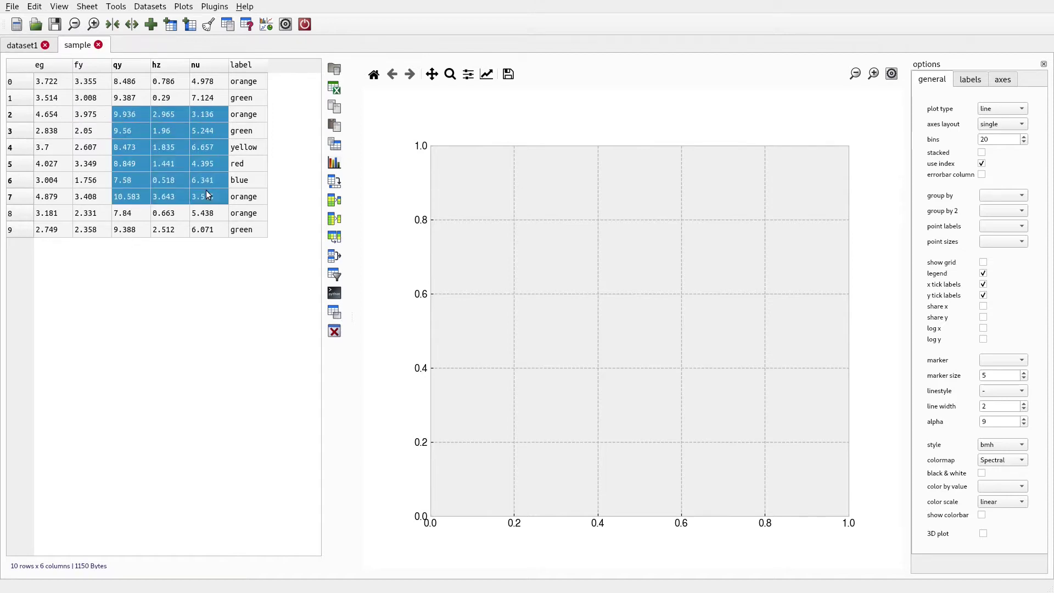
left_click(25, 114)
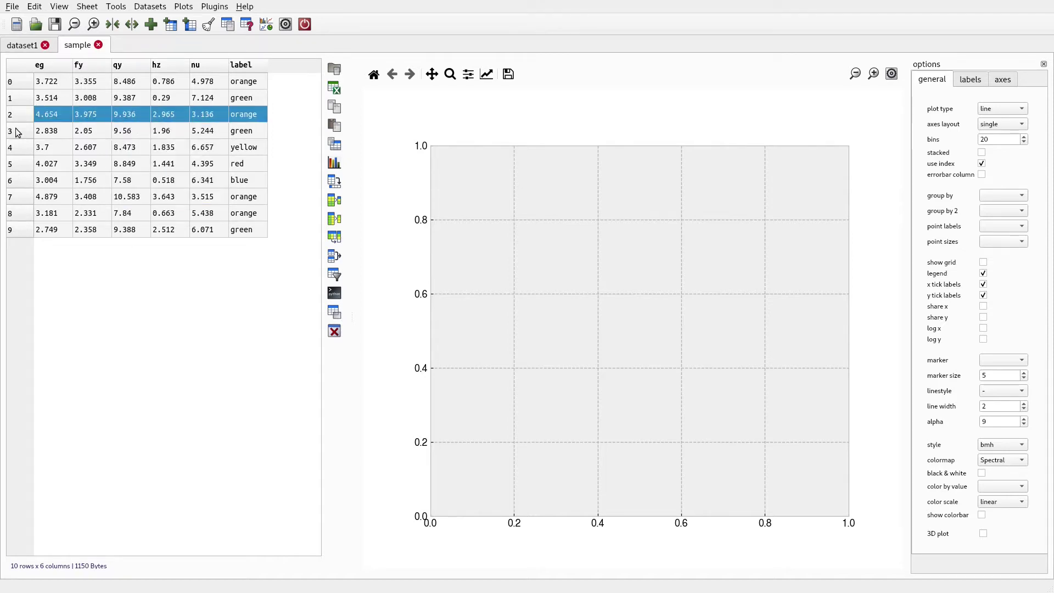
left_click(22, 177, "shift")
left_click(80, 68)
left_click(80, 67)
left_click(126, 114)
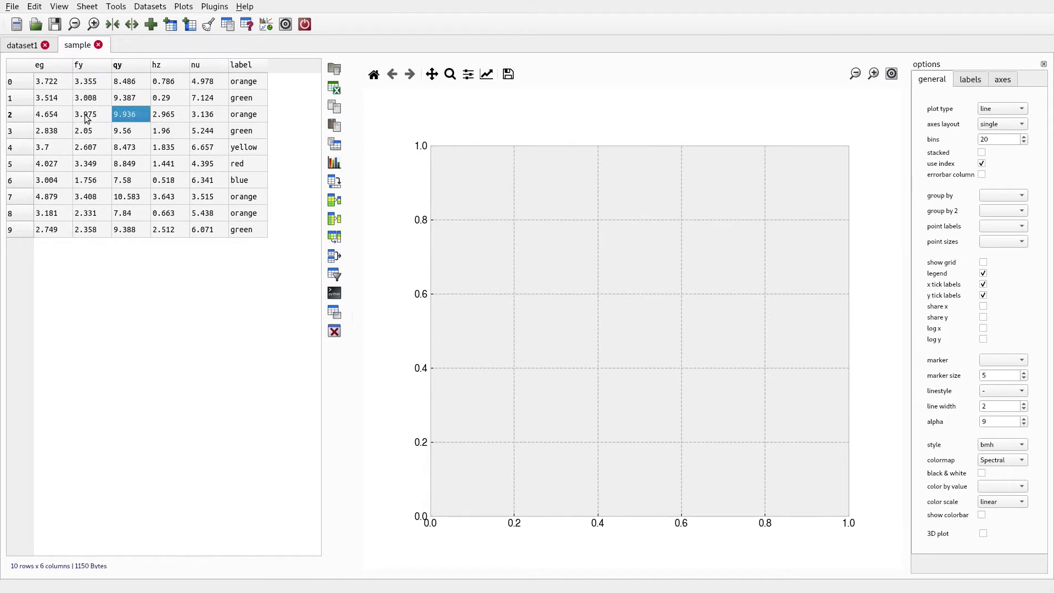
left_click_drag(61, 112, 177, 185)
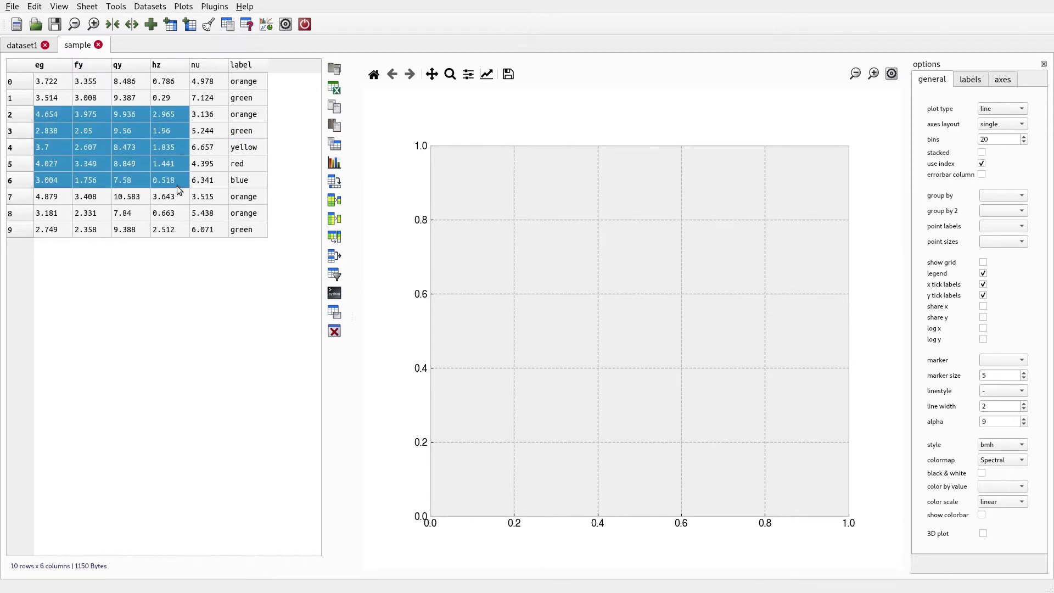
Step: Plot the selected cells as lines, then replot the whole table's five numeric columns
left_click(334, 163)
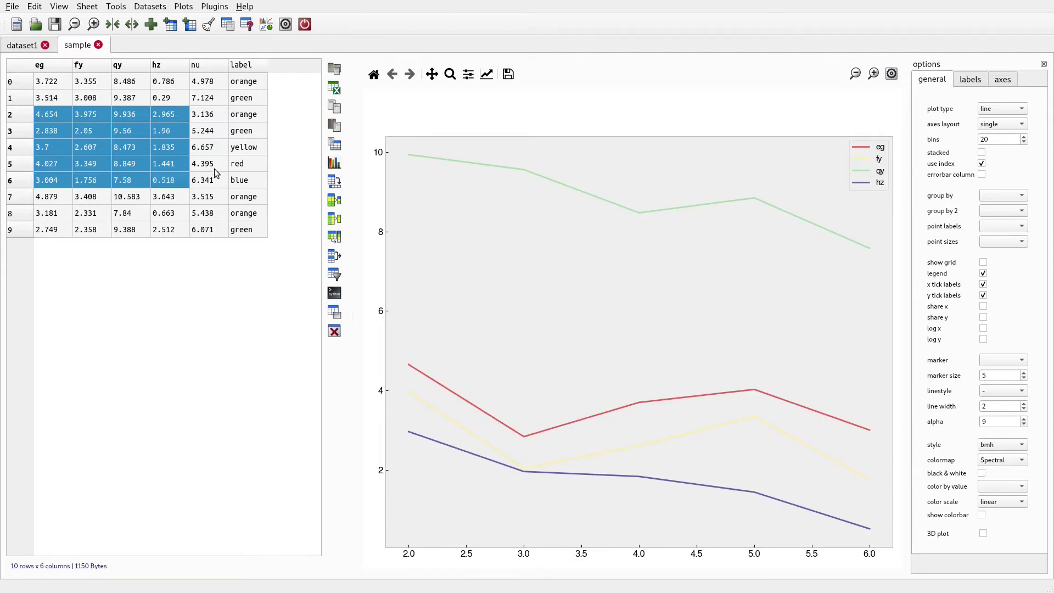
left_click(12, 66)
left_click(334, 164)
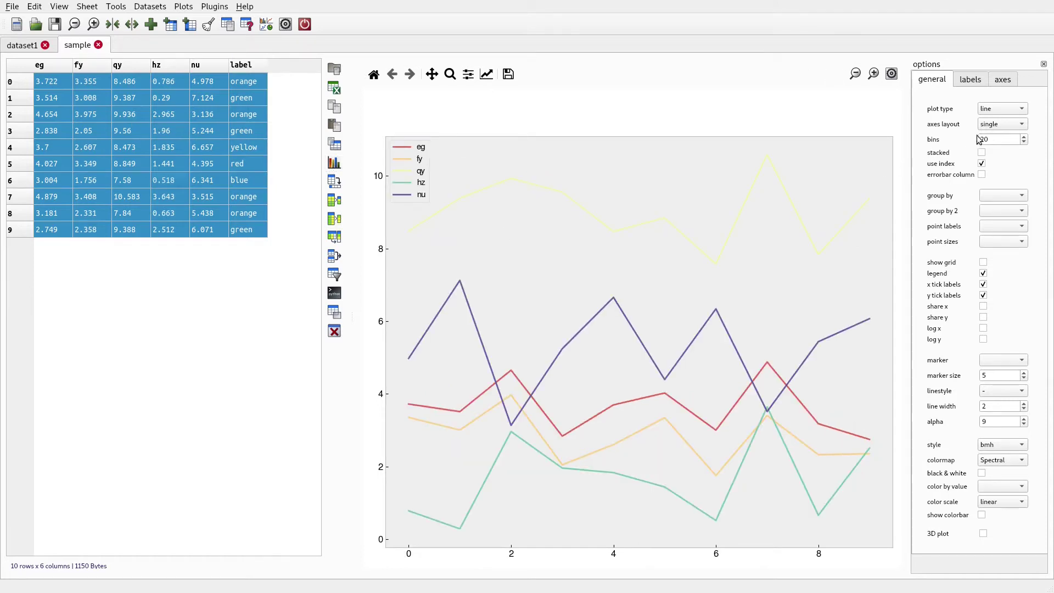
Step: Switch the plot type to bar and plot fy through hz for rows 2–8
left_click(1017, 127)
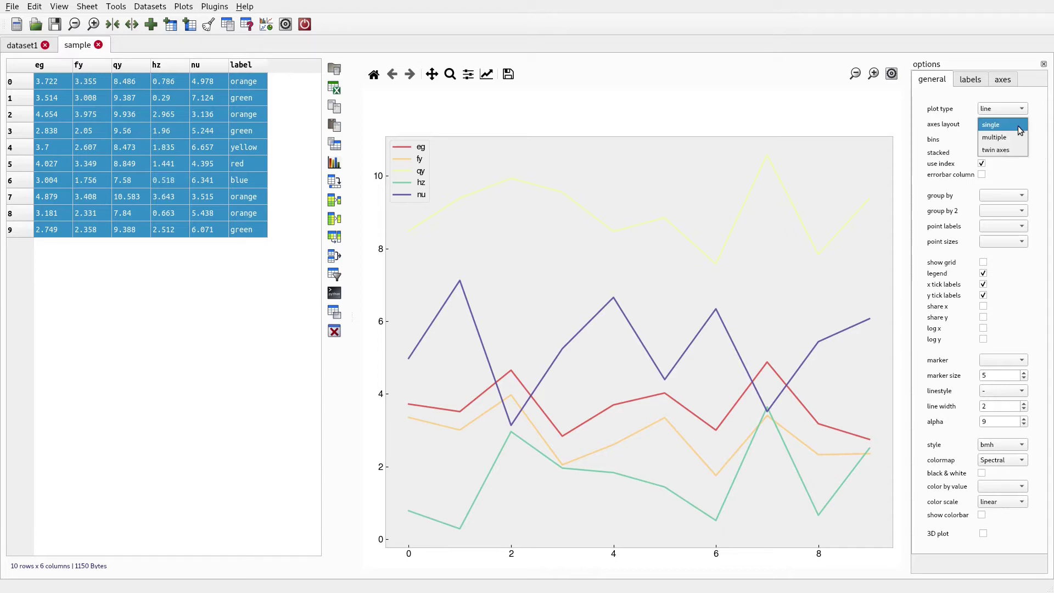
left_click(1017, 127)
left_click(1014, 108)
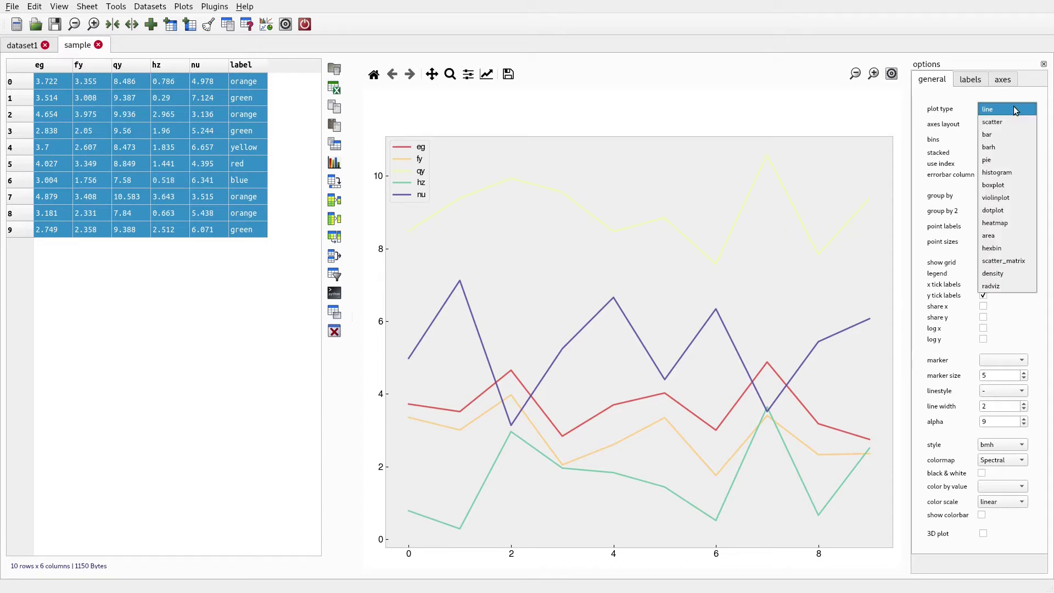
left_click(1015, 134)
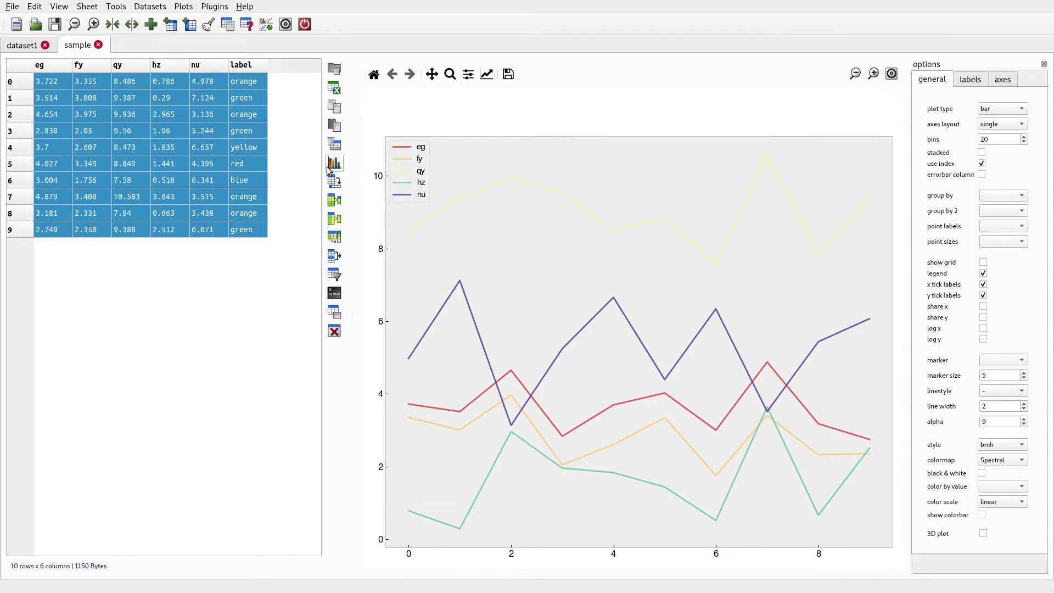
left_click_drag(85, 114, 164, 219)
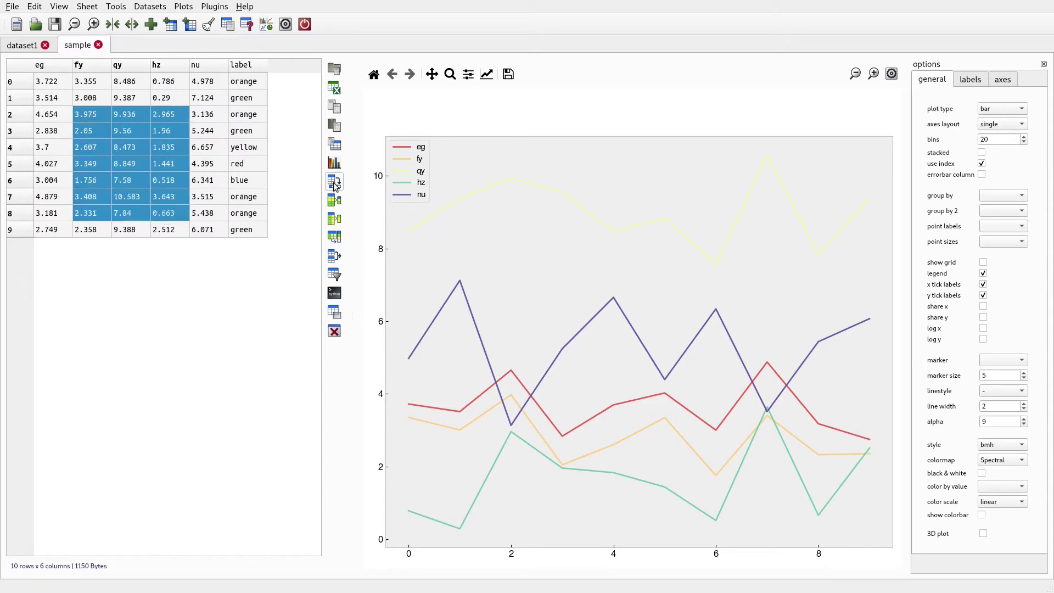
left_click(334, 162)
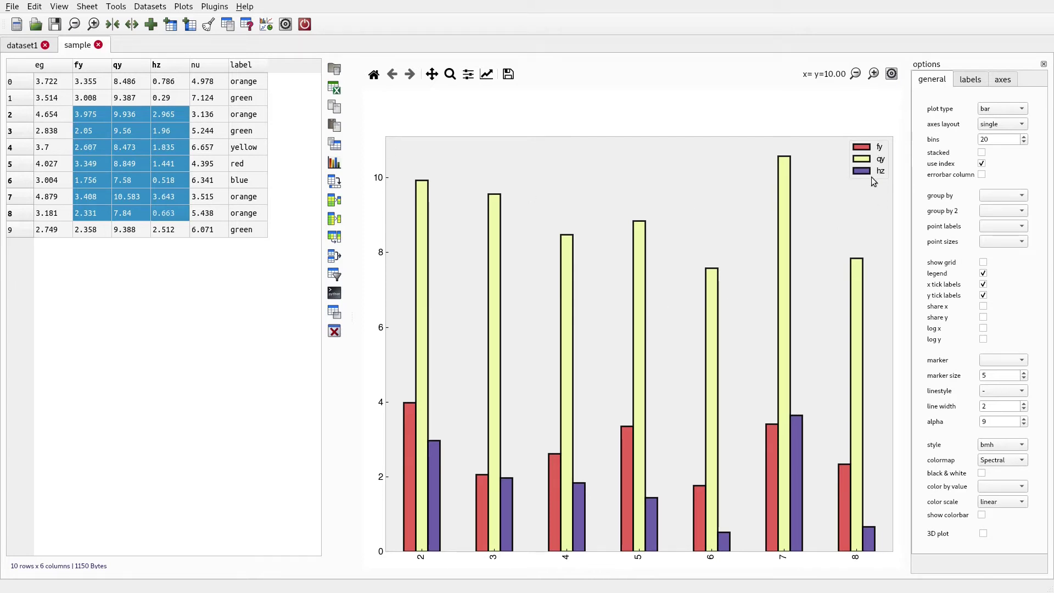
Step: Enlarge the chart's lines and legend, then shrink them back
left_click(873, 74)
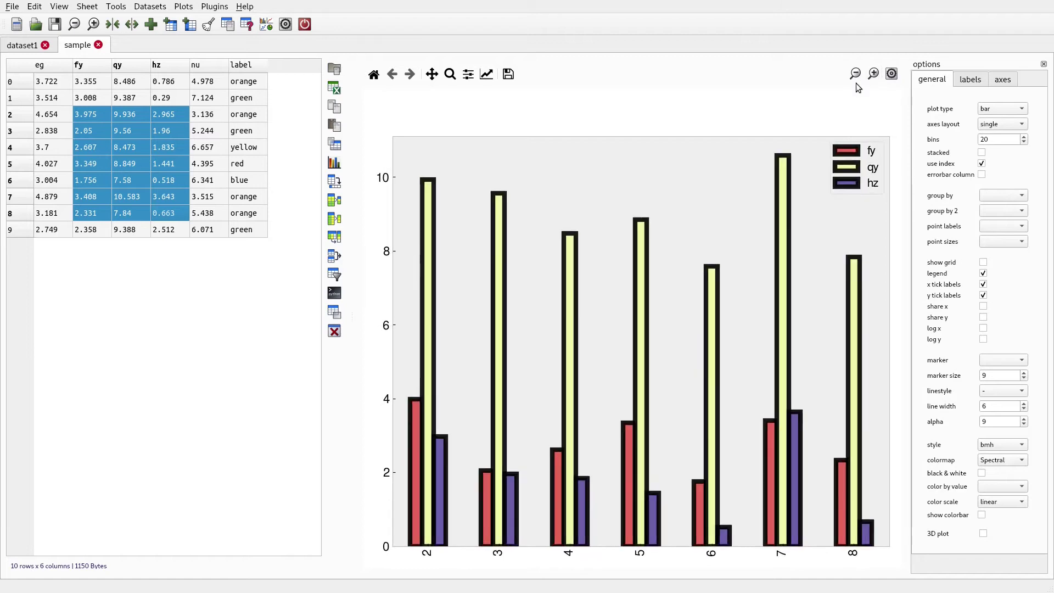
left_click(854, 74)
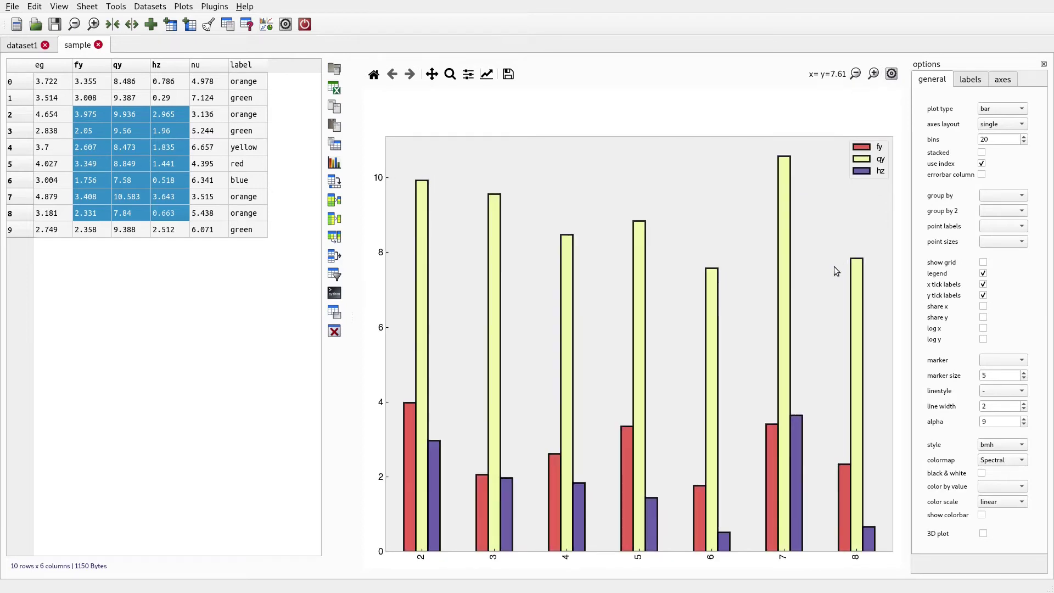
left_click(990, 127)
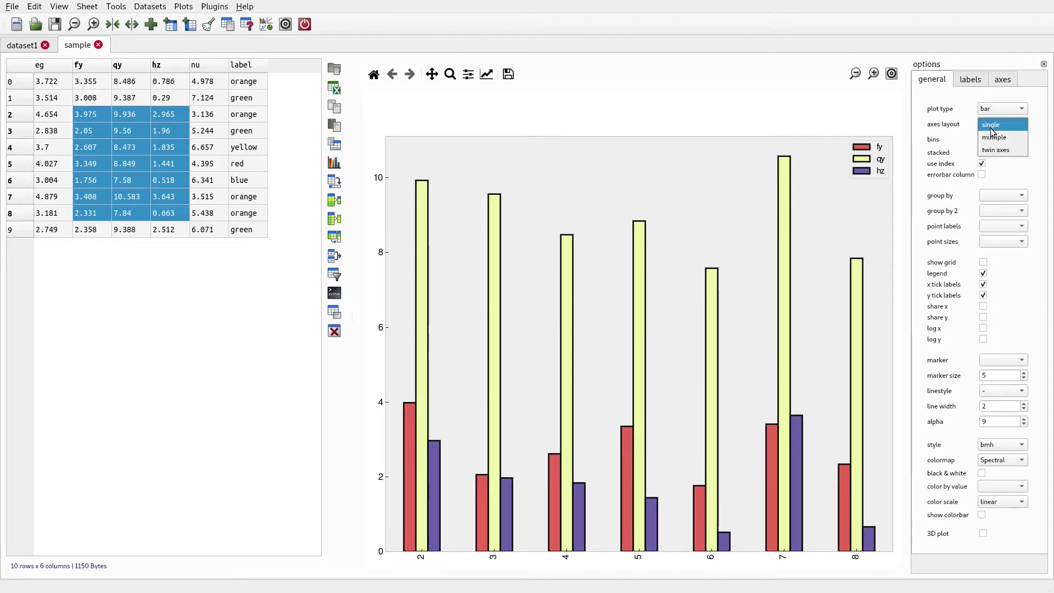
Step: Redraw fy, qy and hz as separate line-chart subplots using the multiple axes layout
left_click(994, 137)
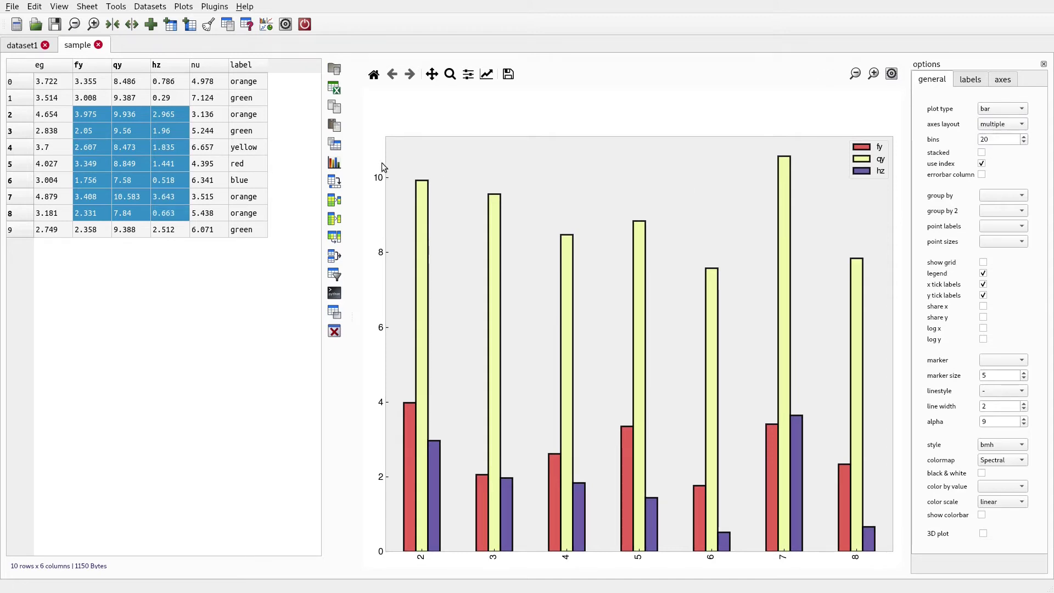
left_click(334, 162)
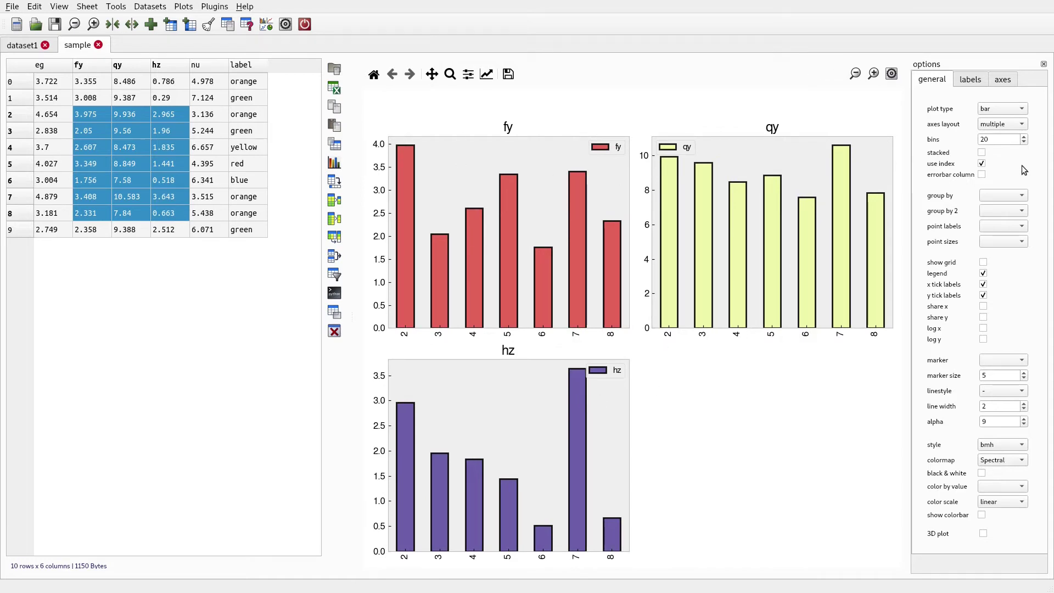
left_click(1005, 108)
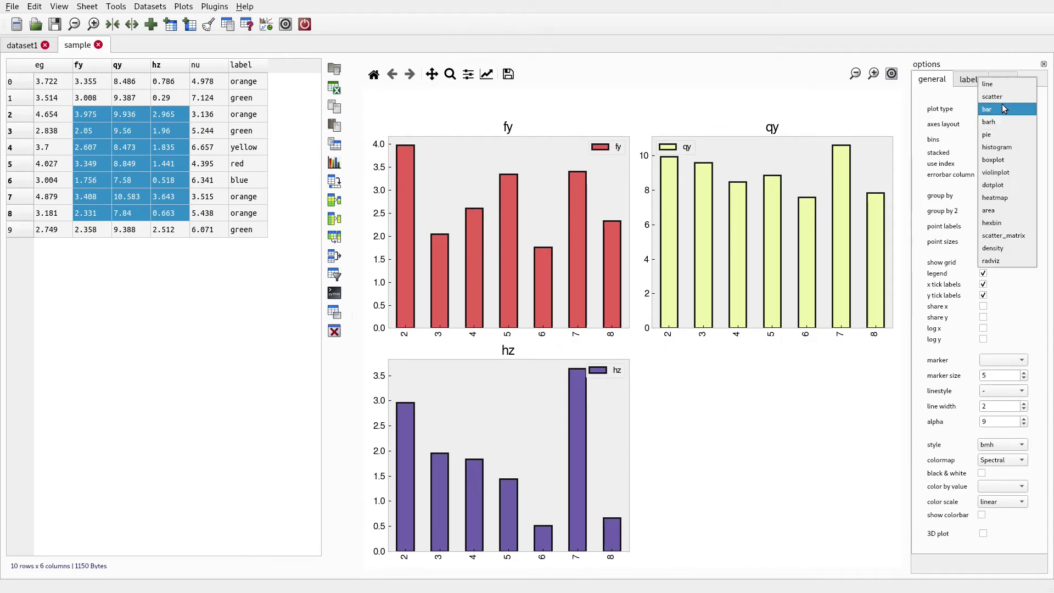
left_click(993, 82)
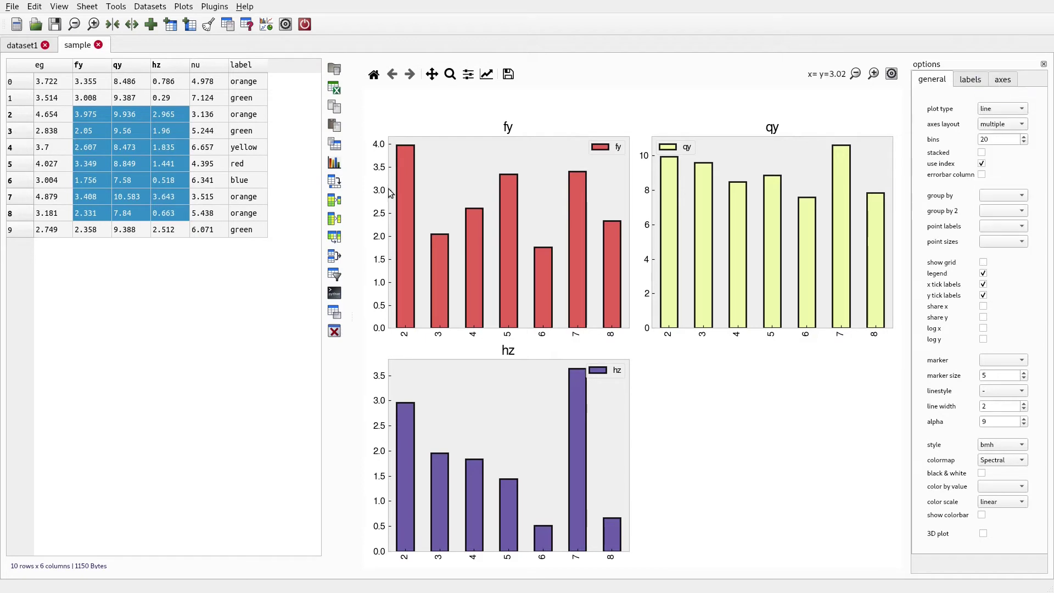
left_click(333, 162)
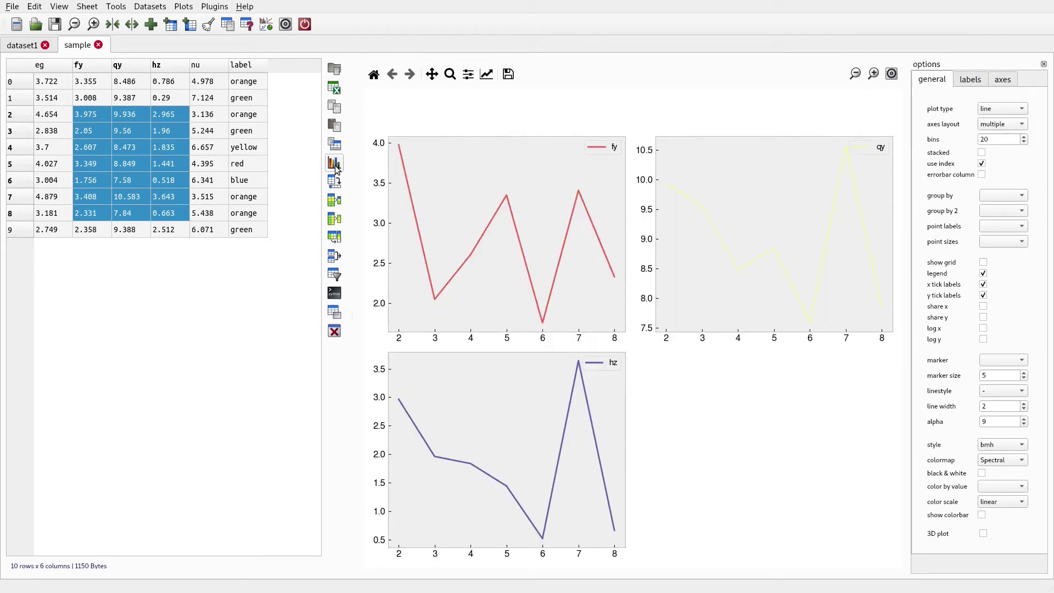
Step: Recolour the subplots with gnuplot2, then gist_stern, and turn on gridlines
left_click(1004, 459)
left_click(996, 431)
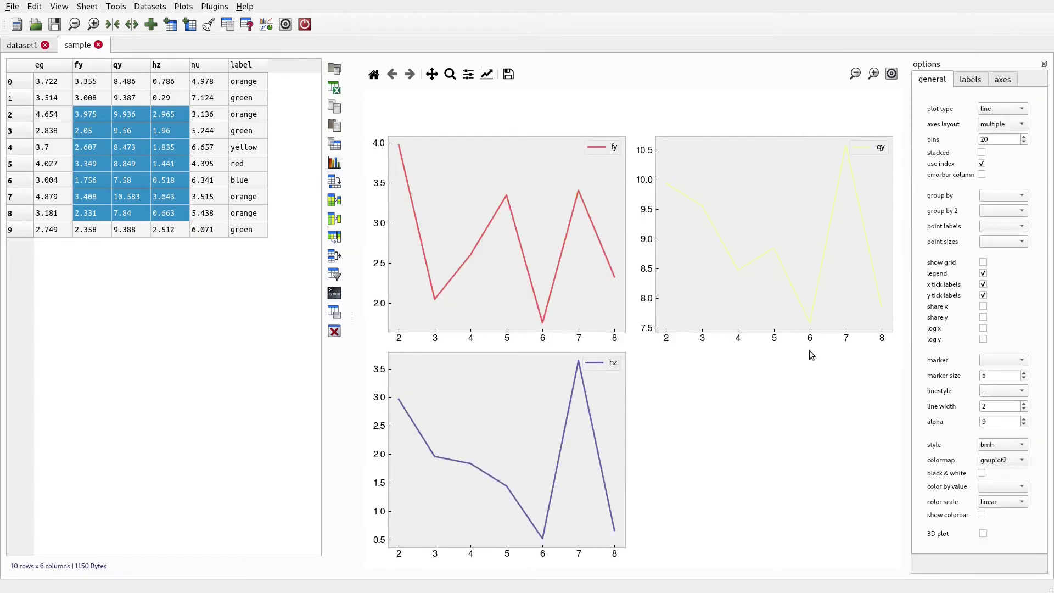
left_click(334, 163)
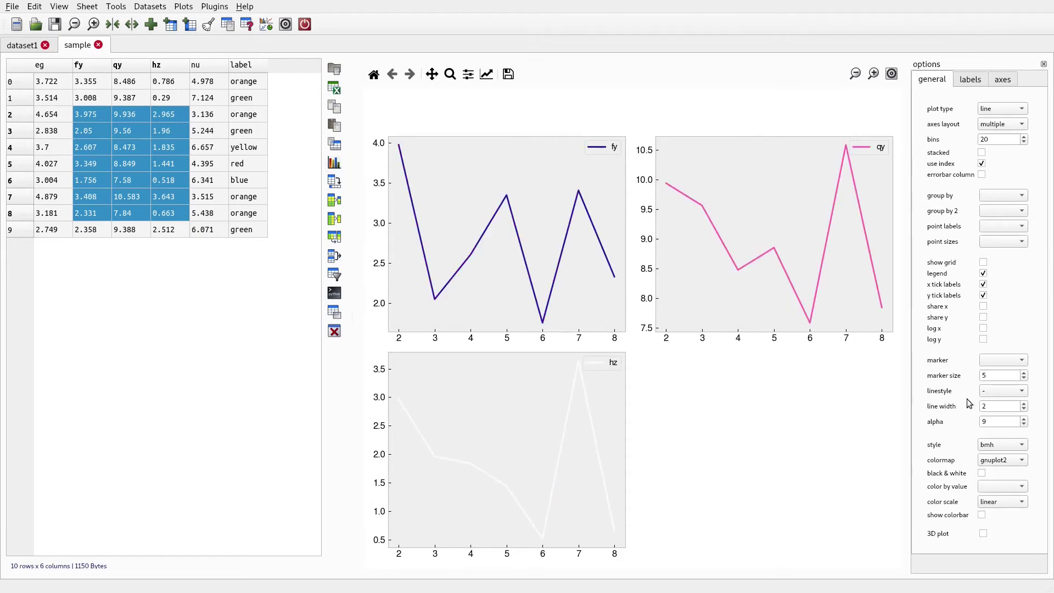
scroll(996, 460, "up", 3)
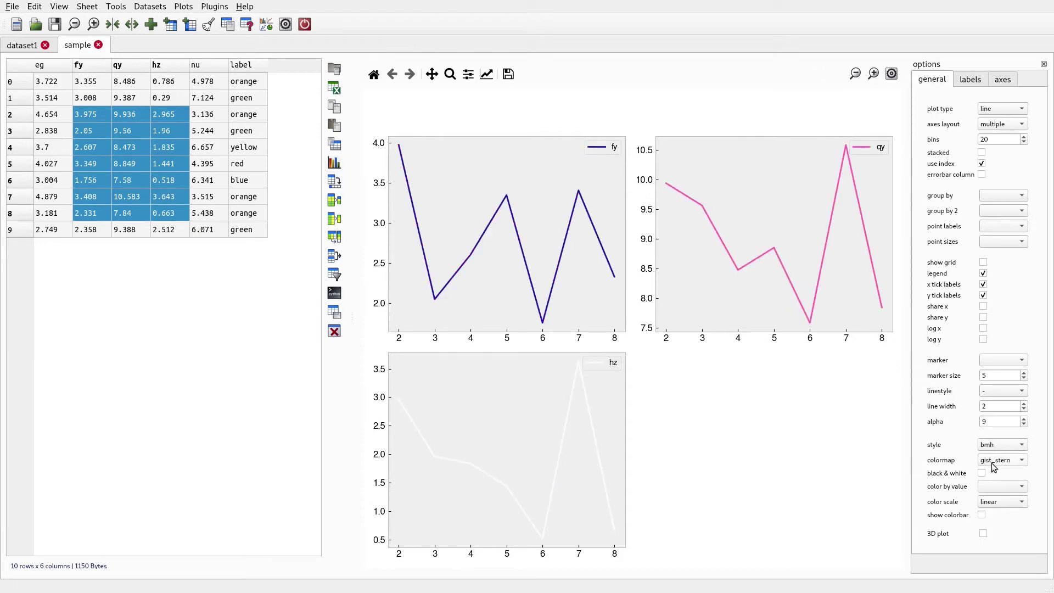
left_click(334, 163)
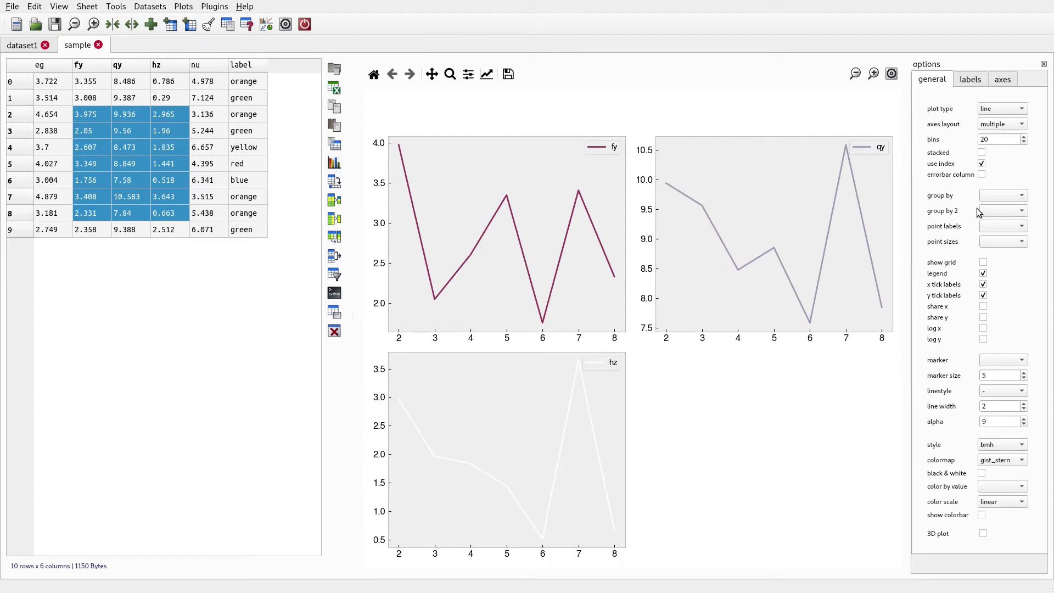
left_click(983, 262)
Step: Redraw the three panels as bar charts sharing one y-axis, briefly hiding the options panel
left_click(987, 110)
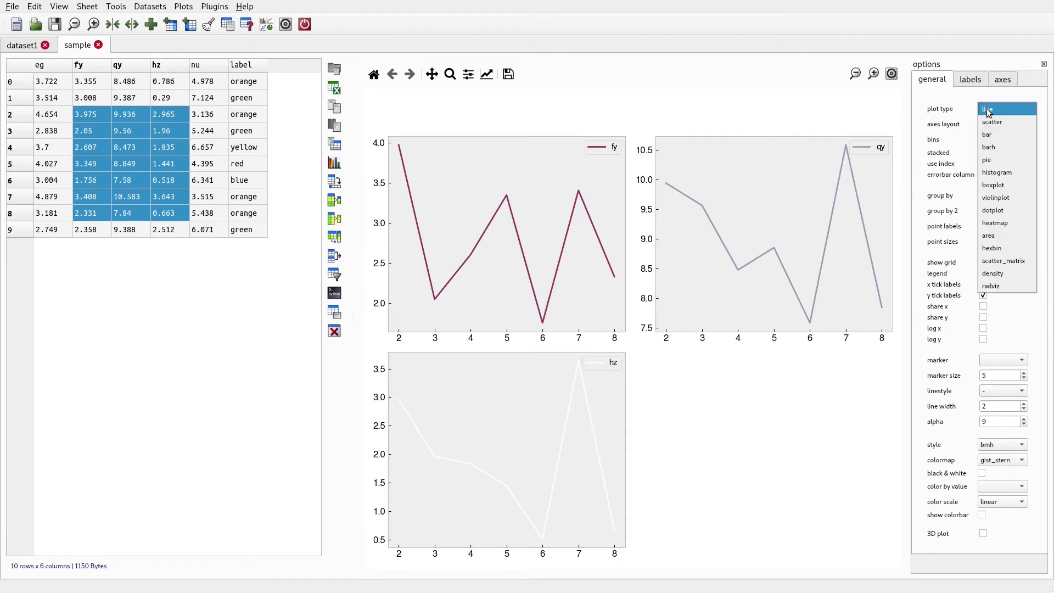
left_click(988, 134)
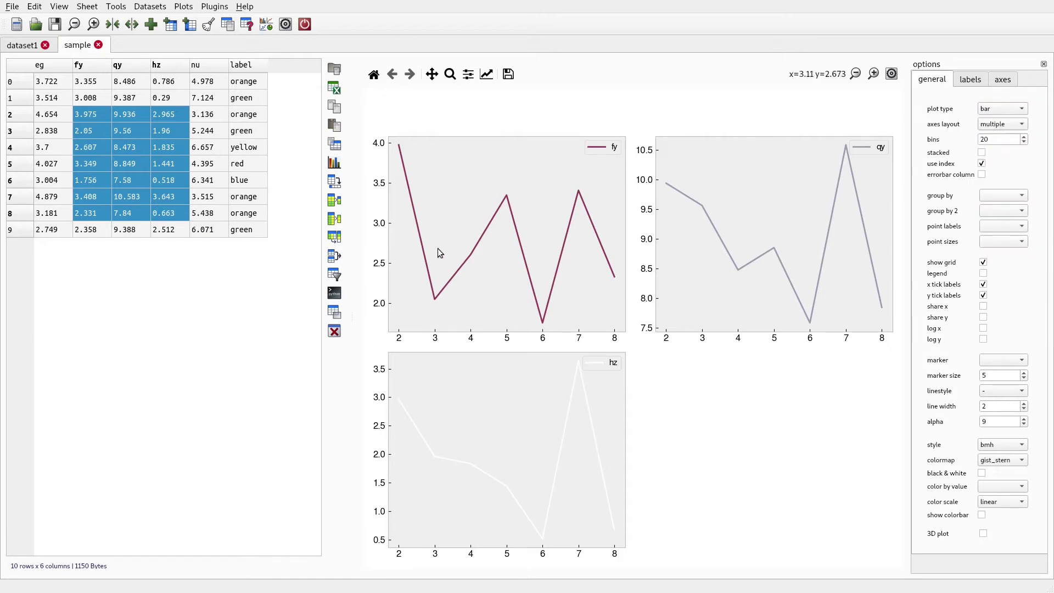
left_click(982, 317)
left_click(335, 162)
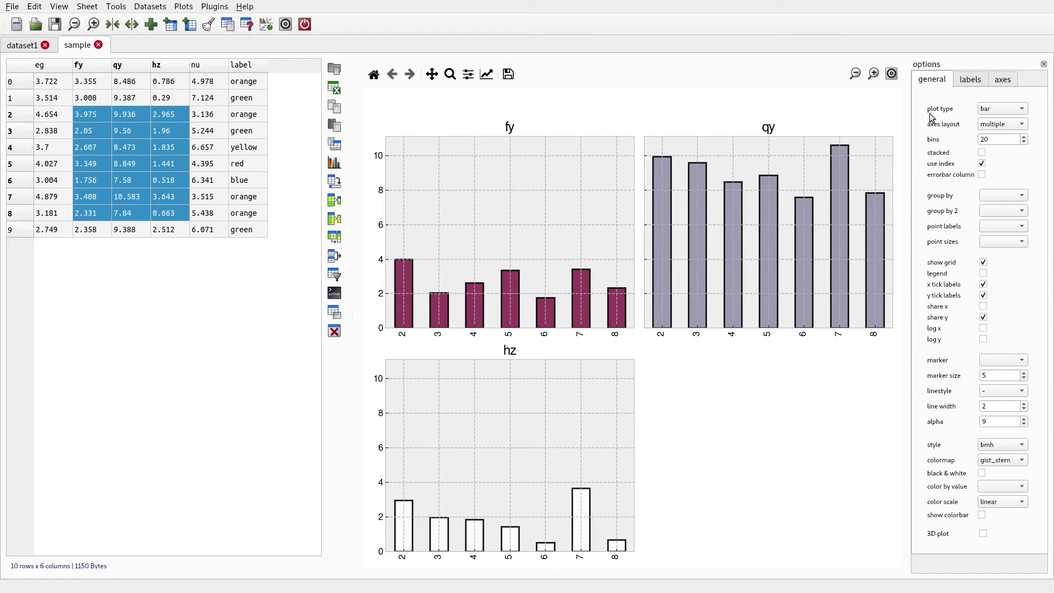
left_click(891, 74)
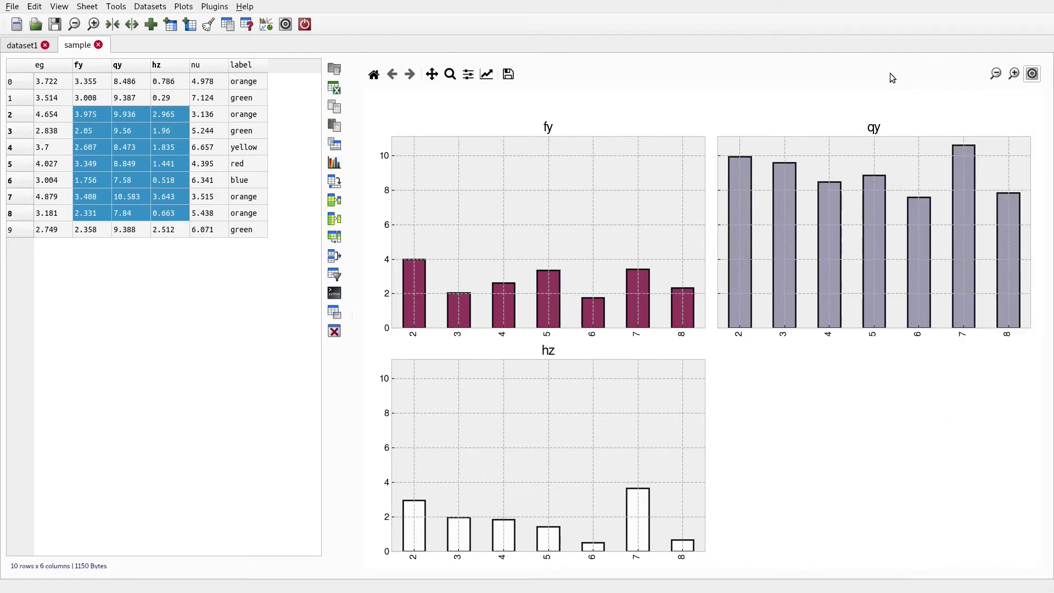
left_click(1032, 74)
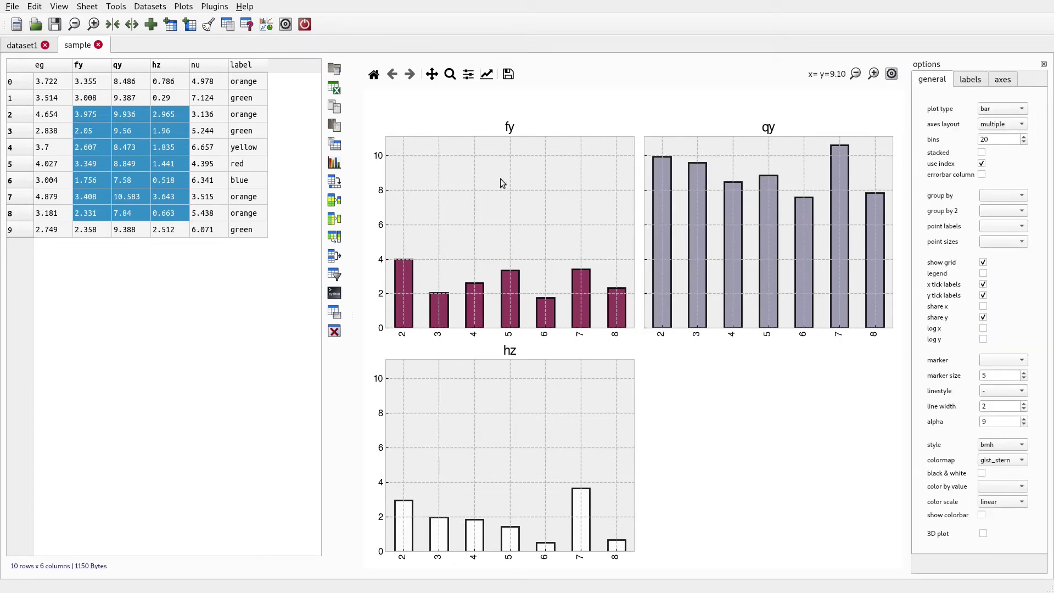
Step: Delete rows 3 to 6 from the sample table
left_click(156, 166)
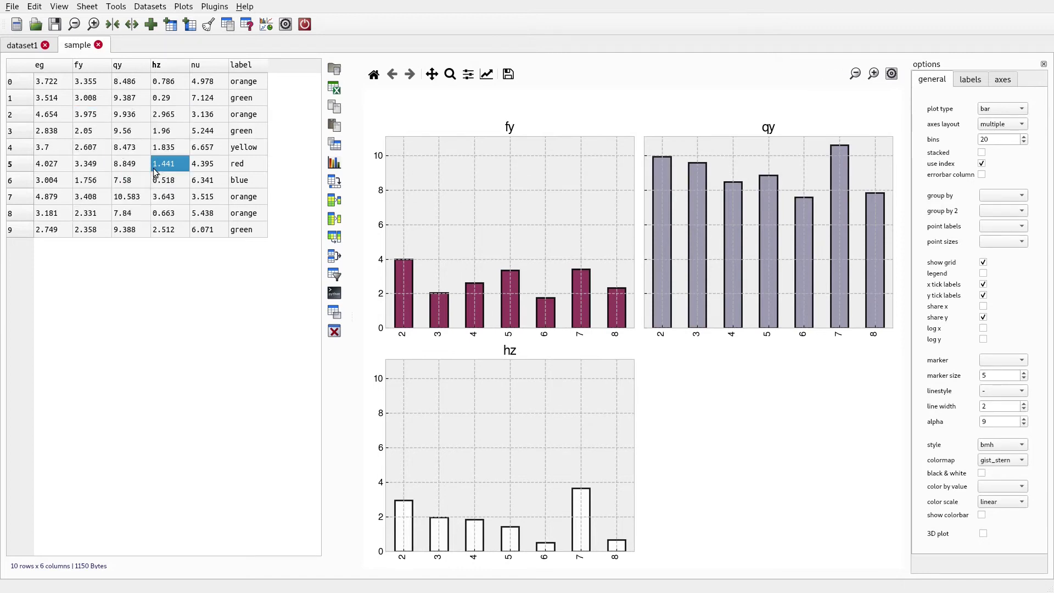
left_click(25, 149)
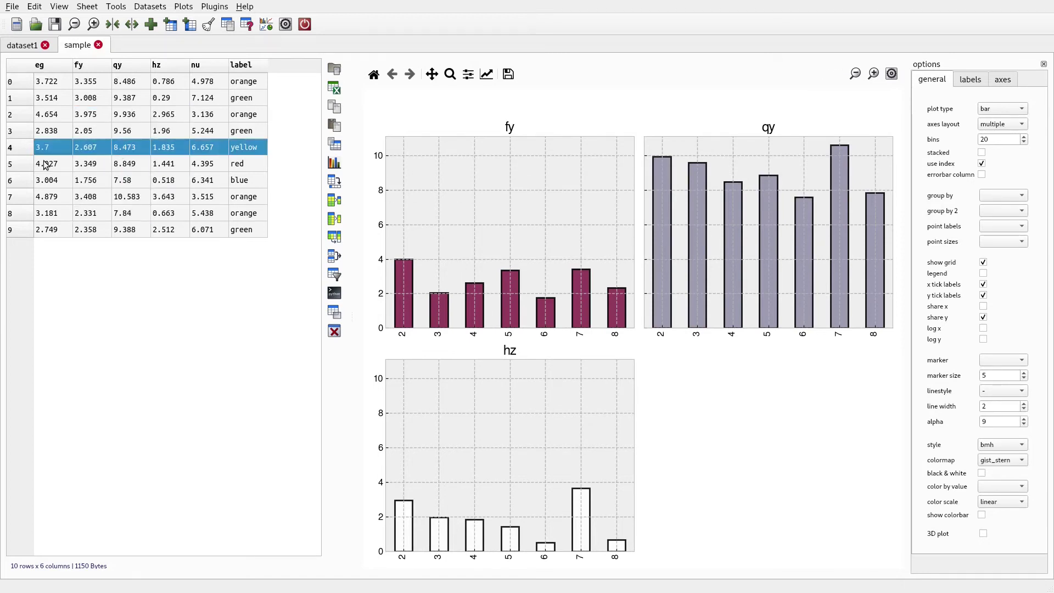
left_click_drag(25, 148, 19, 177)
left_click(22, 167)
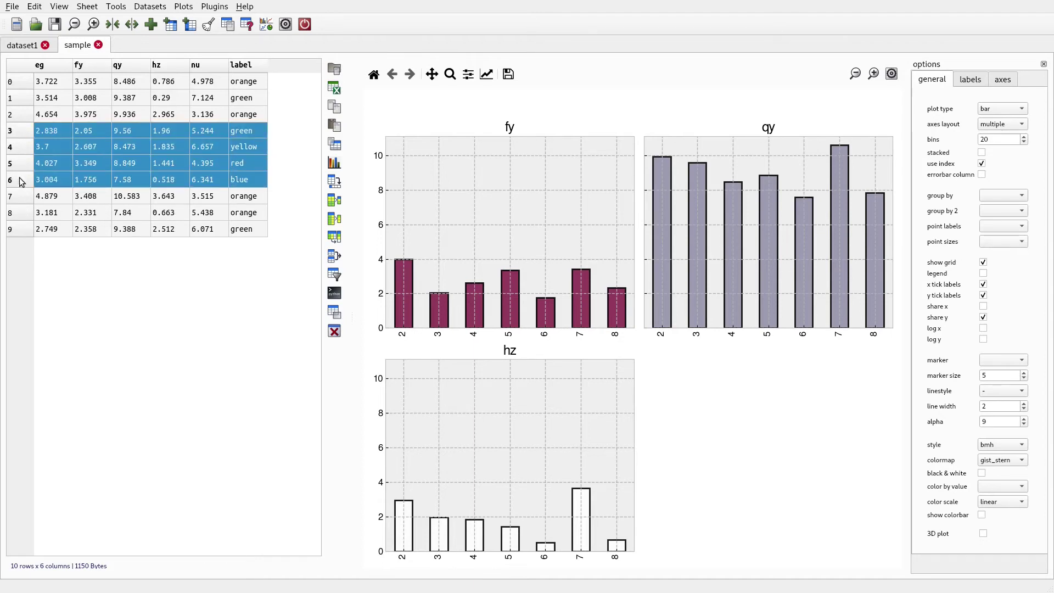
right_click(12, 151)
left_click(62, 207)
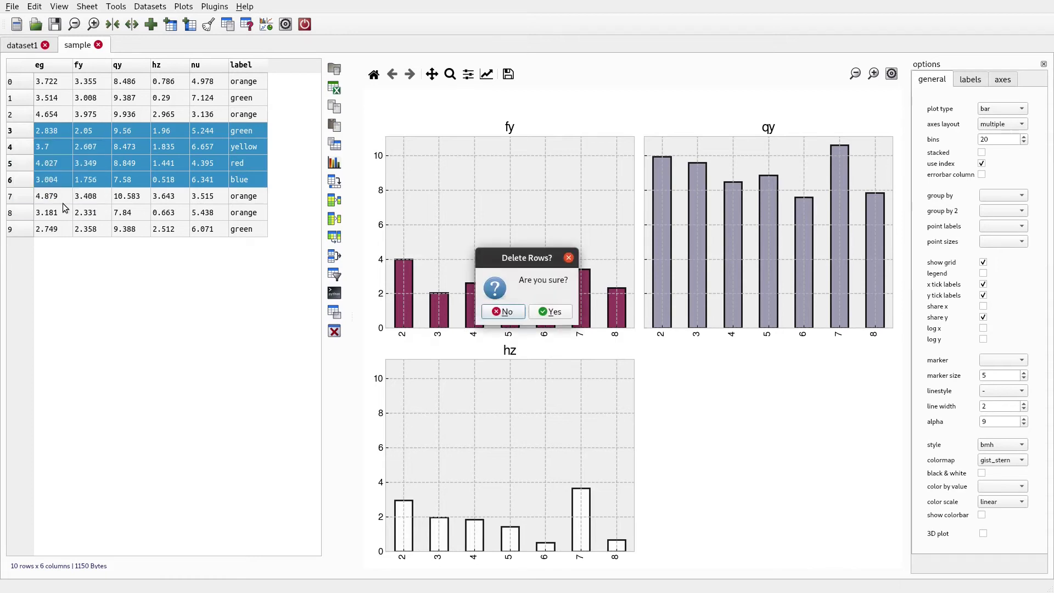
left_click(543, 311)
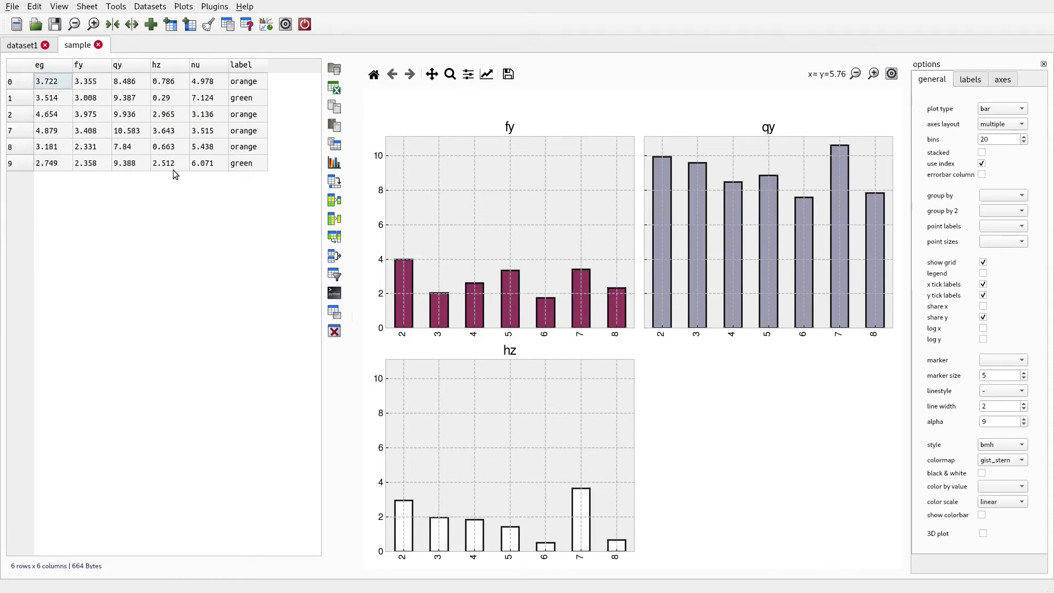
Step: Start deleting the qy column from its header's column actions
left_click(133, 65)
right_click(134, 64)
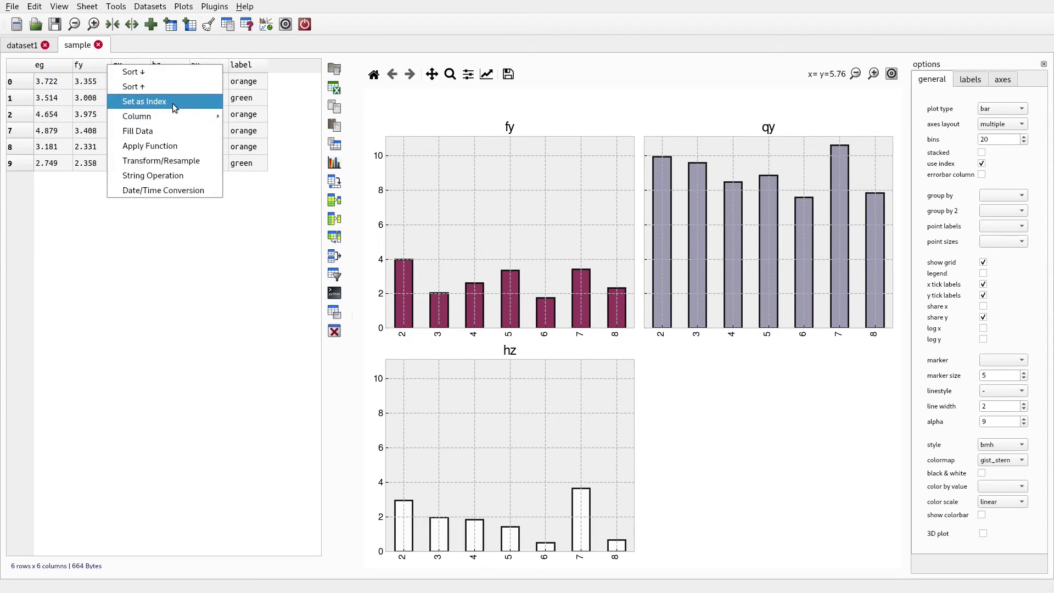
mouse_move(181, 116)
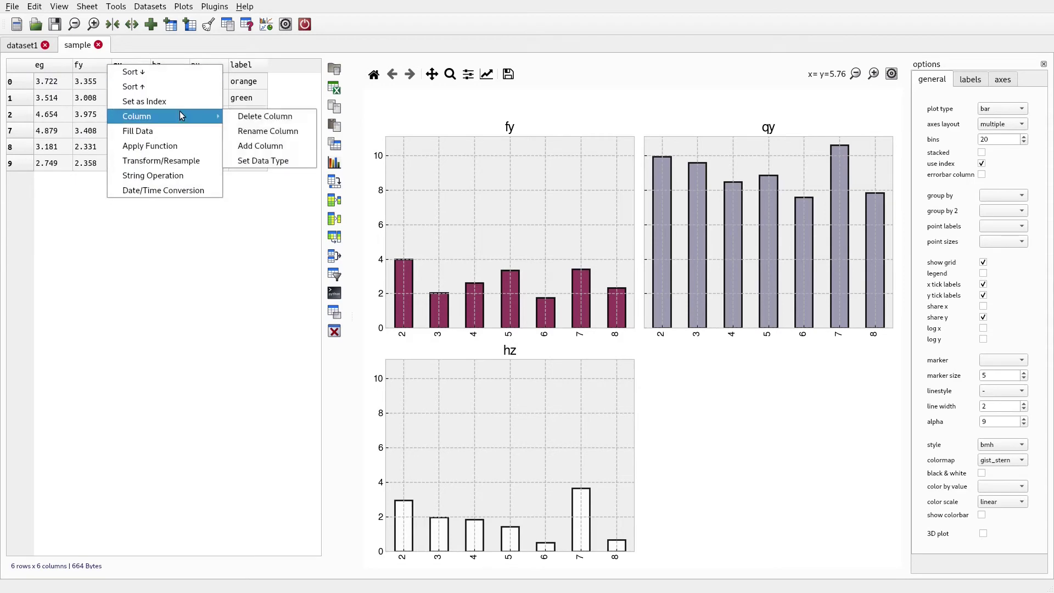
left_click(254, 116)
Step: Confirm the qy column deletion, then undo it to bring qy back
left_click(543, 312)
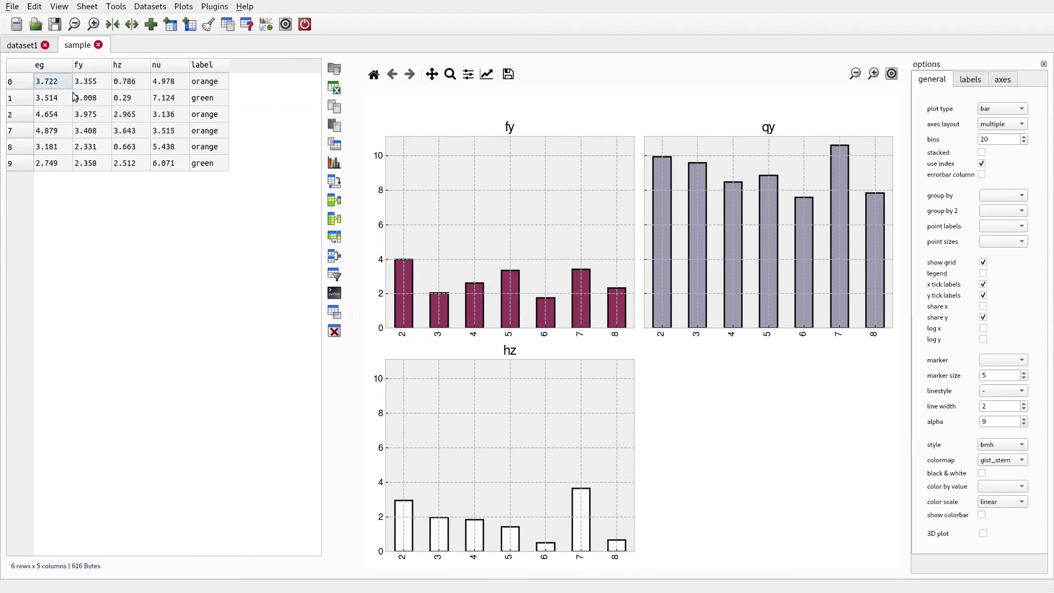
left_click(34, 8)
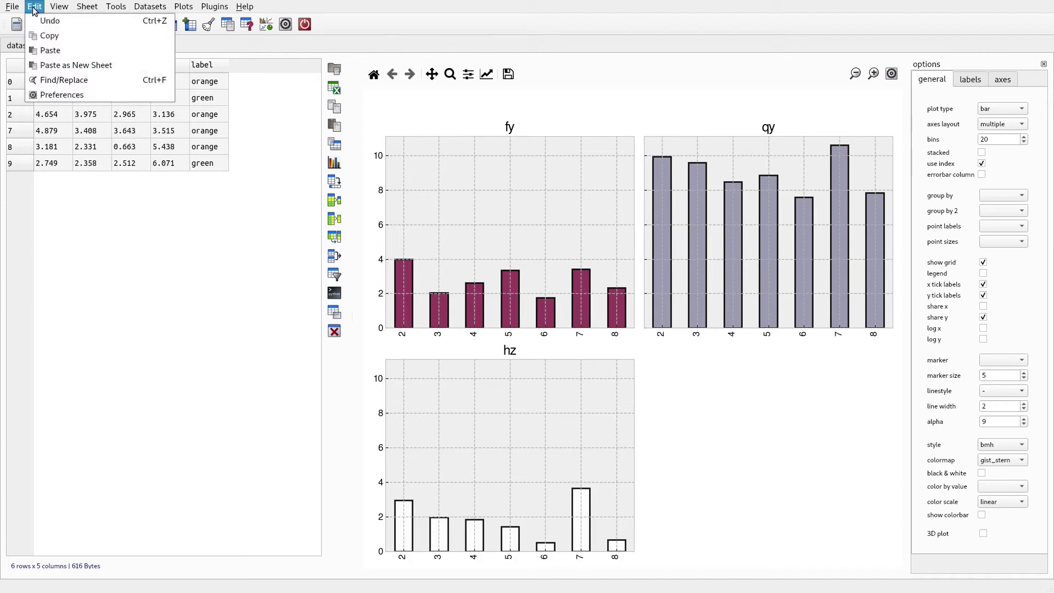
left_click(37, 20)
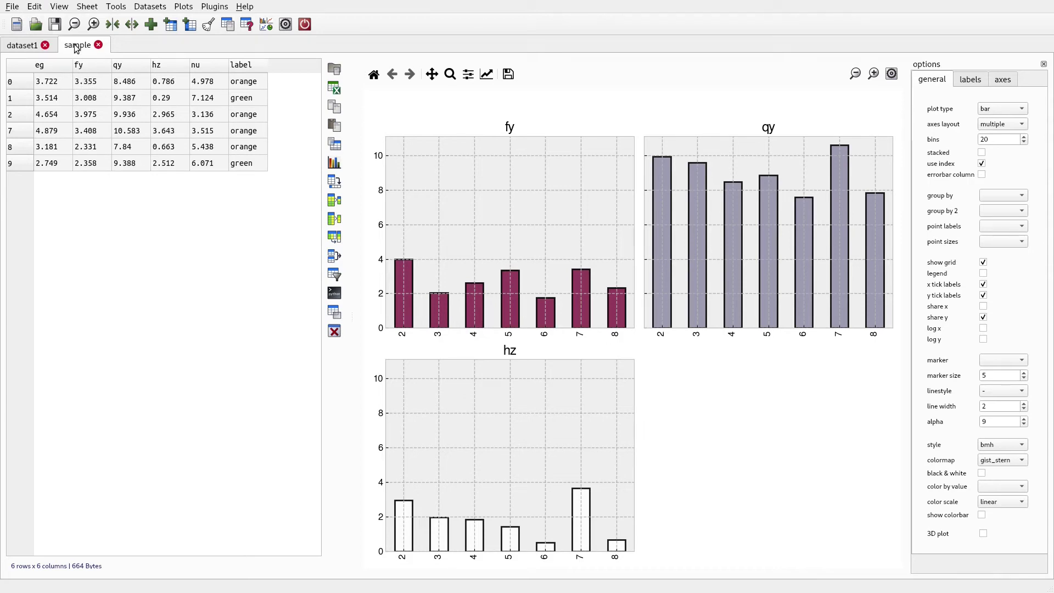
Step: Select the entire 6-row sample table on the sample sheet
left_click(26, 48)
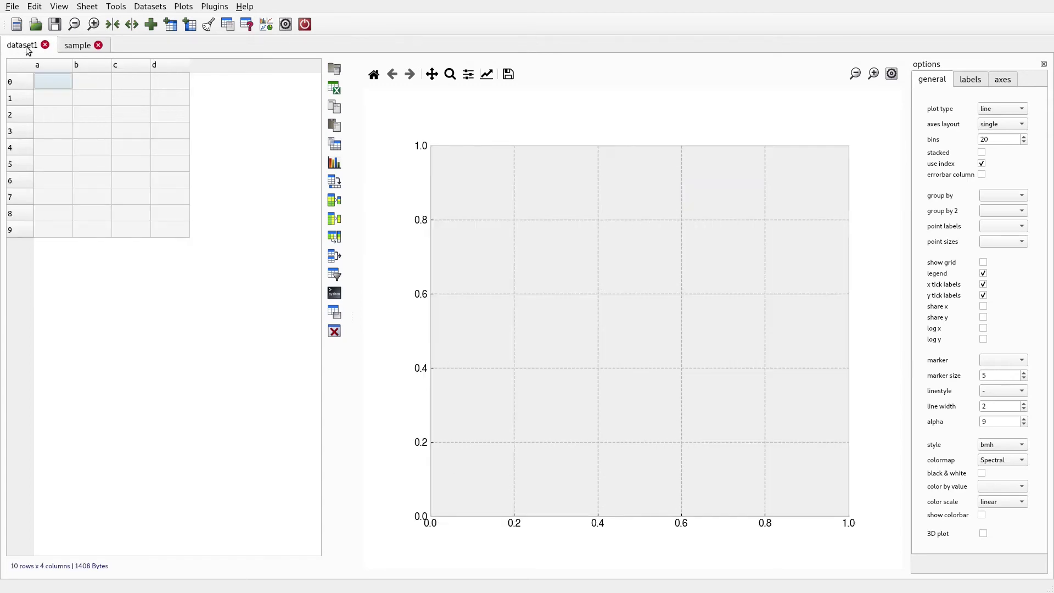
left_click(74, 45)
left_click(18, 47)
left_click(78, 47)
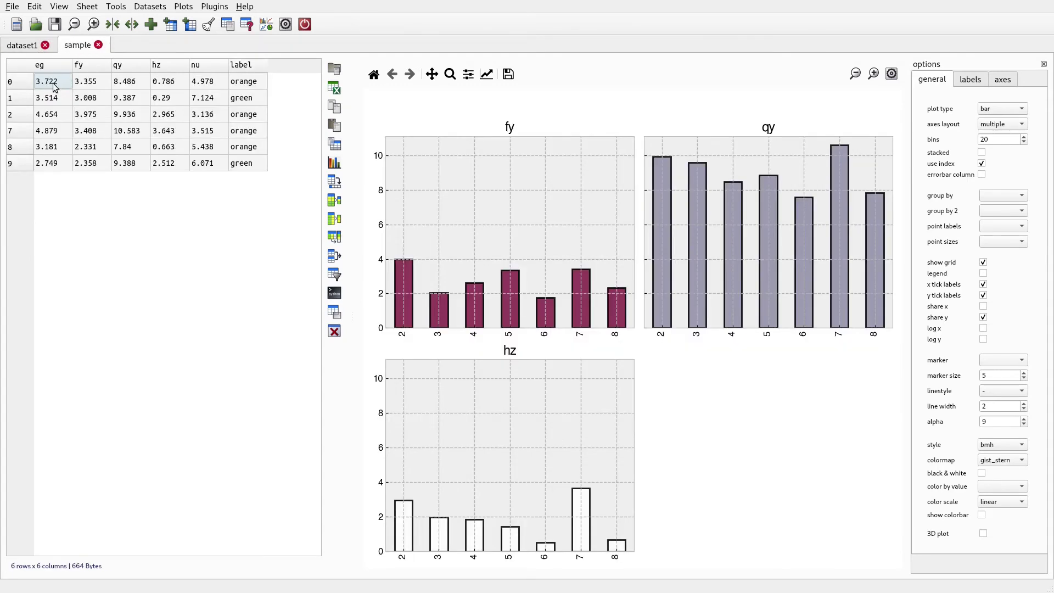
left_click_drag(55, 88, 241, 169)
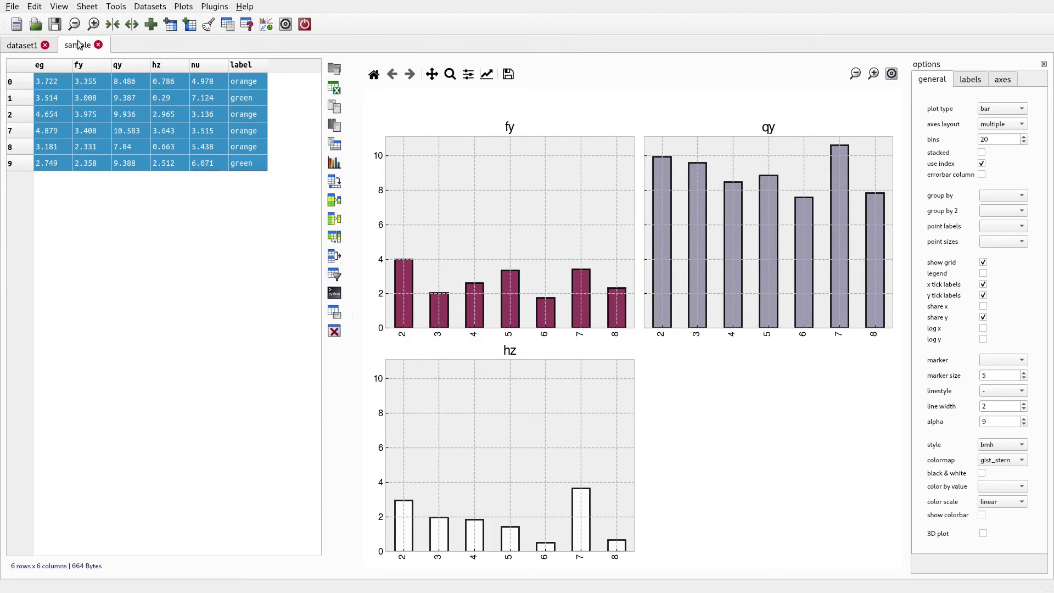
Step: Paste the sample data into dataset1, then select eg through nu for rows 0–8
left_click(27, 45)
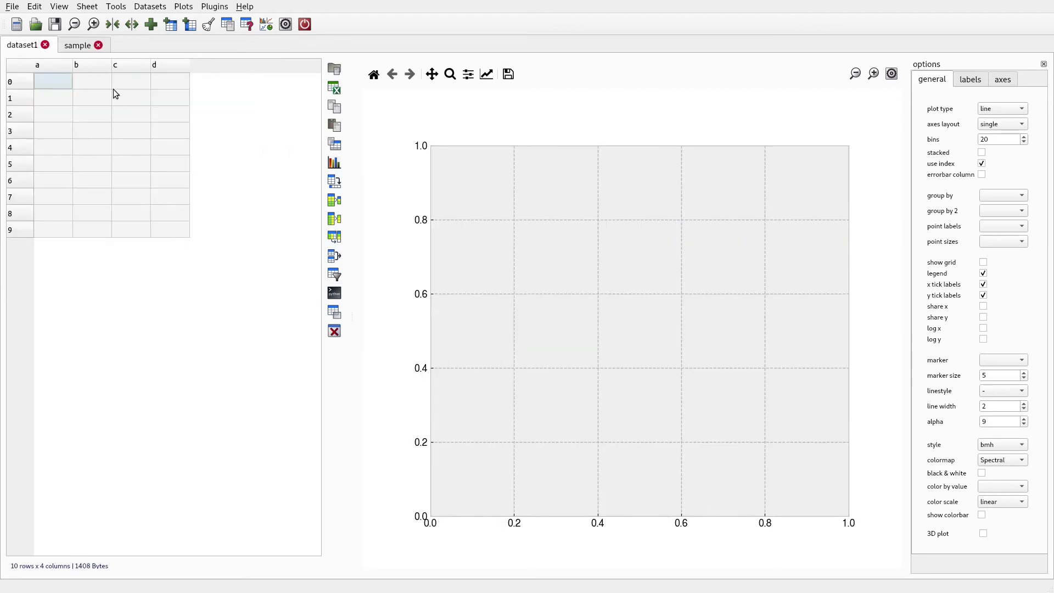
left_click(334, 125)
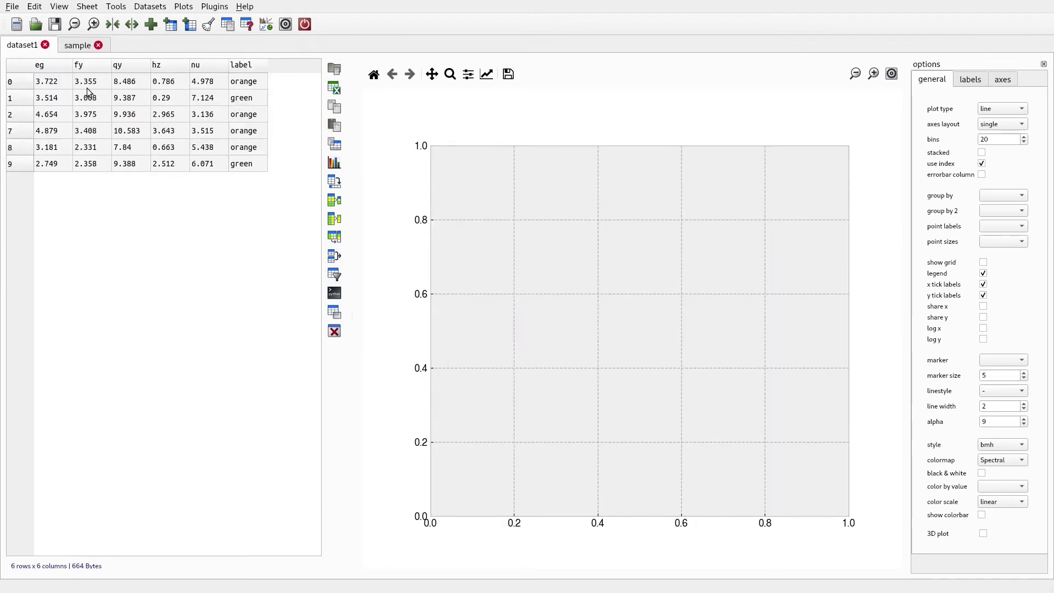
left_click(77, 47)
left_click(15, 48)
left_click_drag(48, 85, 201, 141)
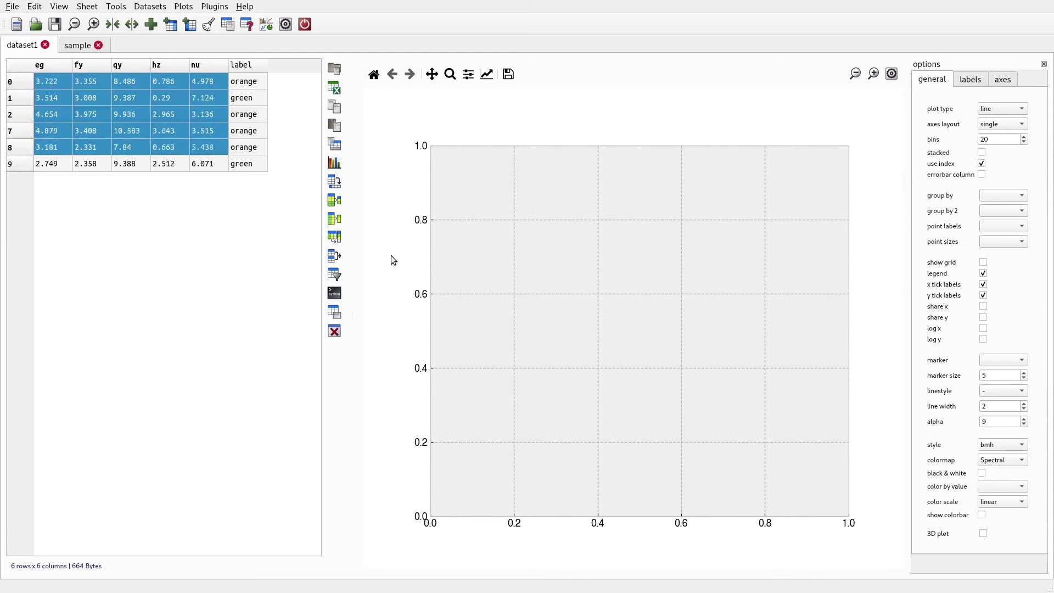
Step: Line-plot rows 1, 2, 7 and 8 from a subtable, close it, and return to sample
left_click(336, 310)
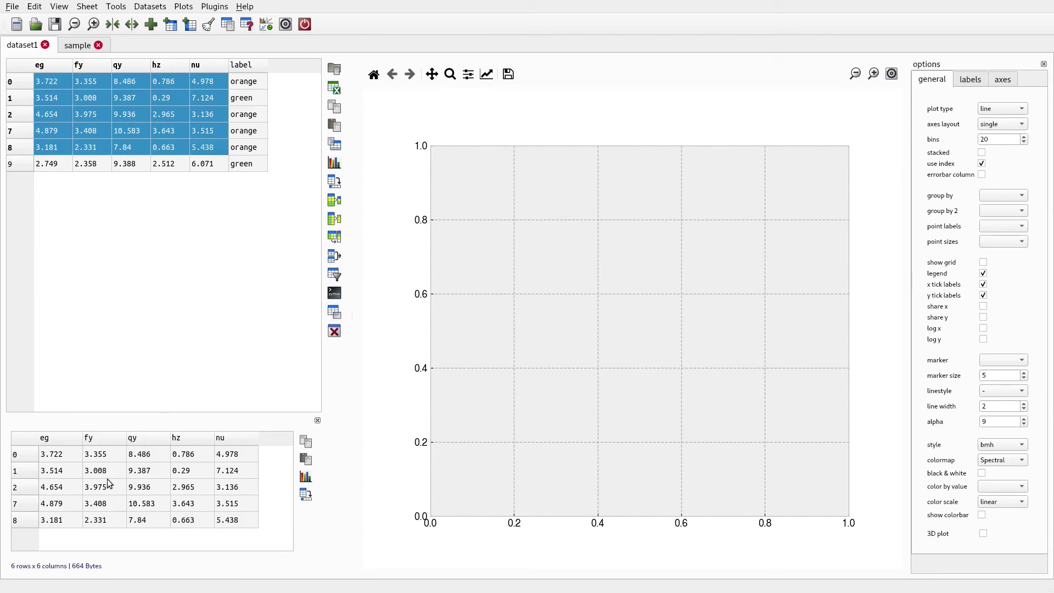
left_click_drag(79, 470, 255, 531)
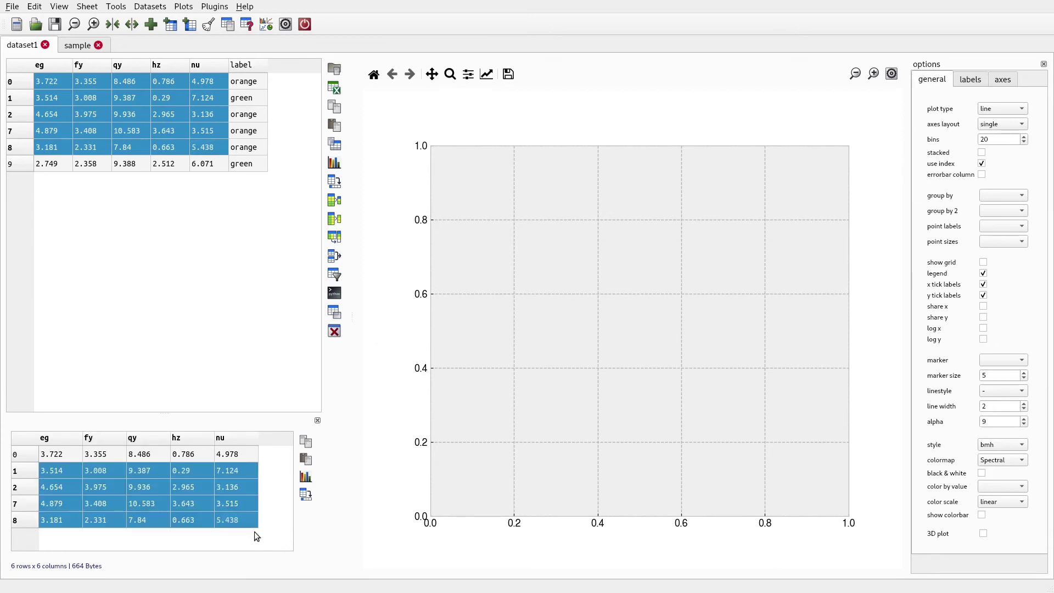
left_click(305, 477)
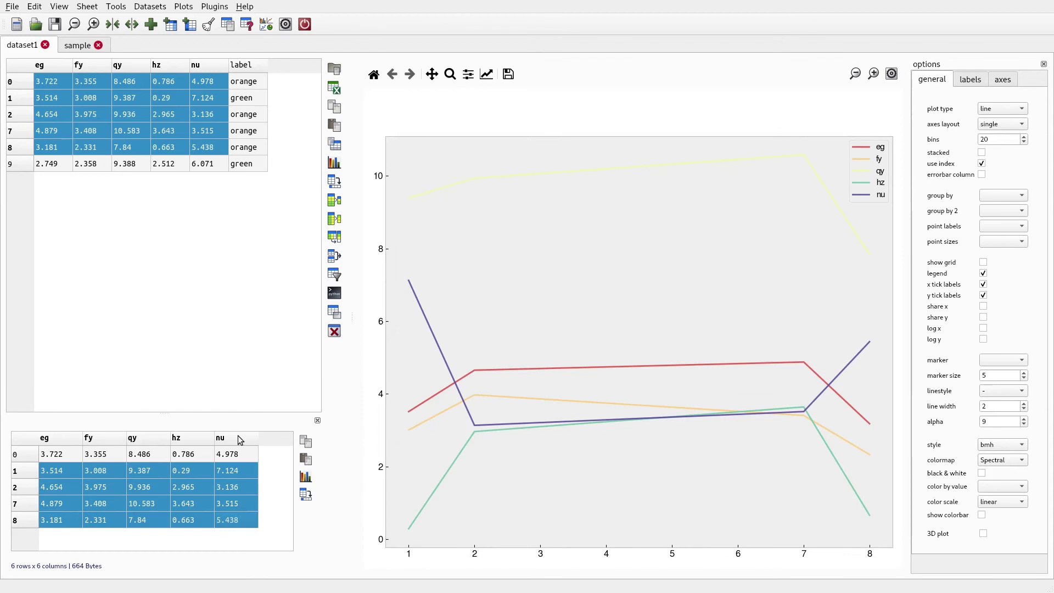
left_click(114, 193)
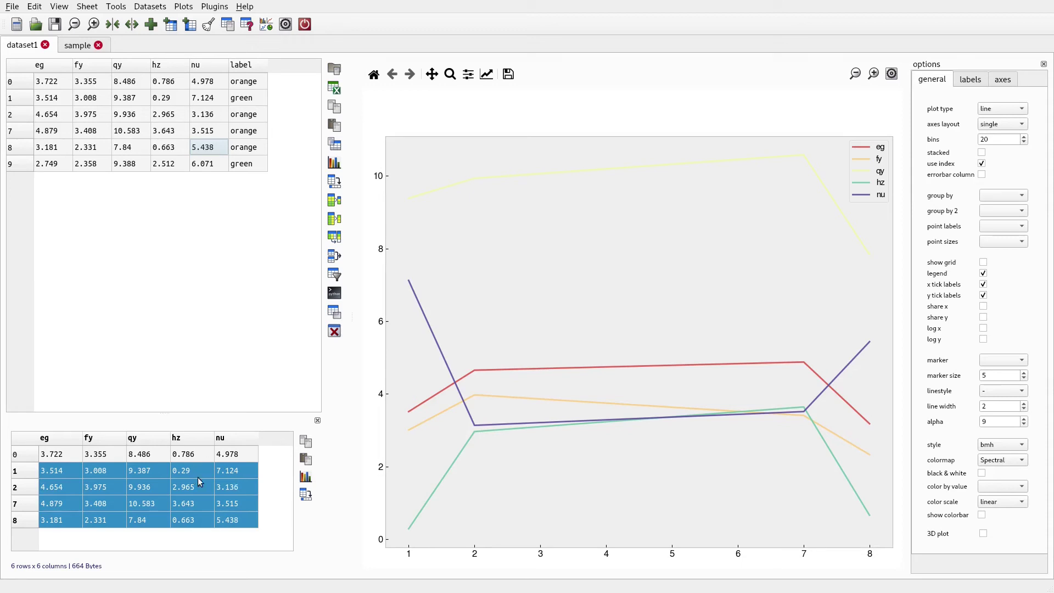
left_click(317, 421)
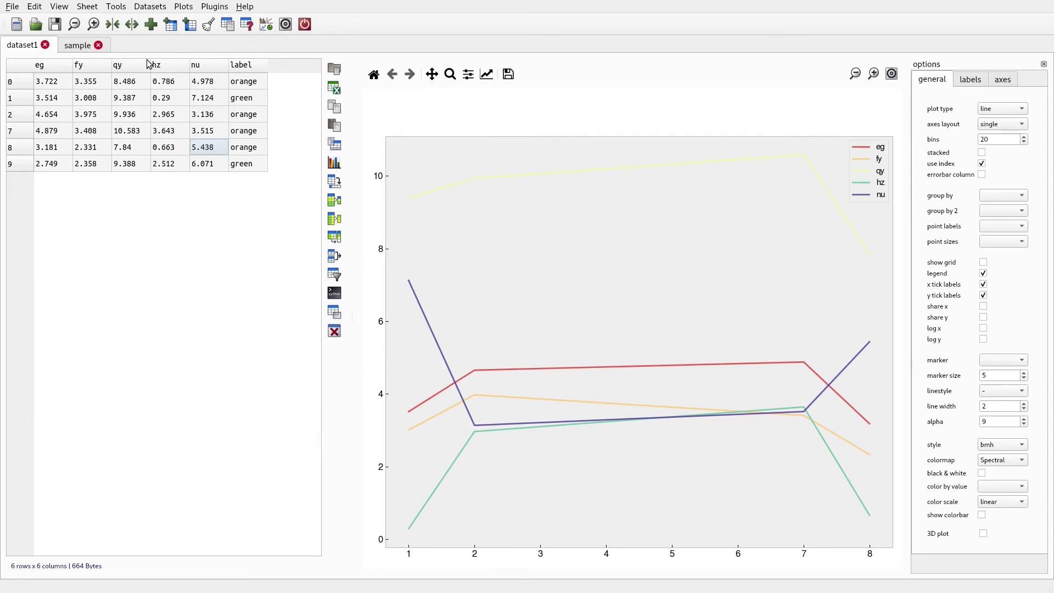
left_click(76, 47)
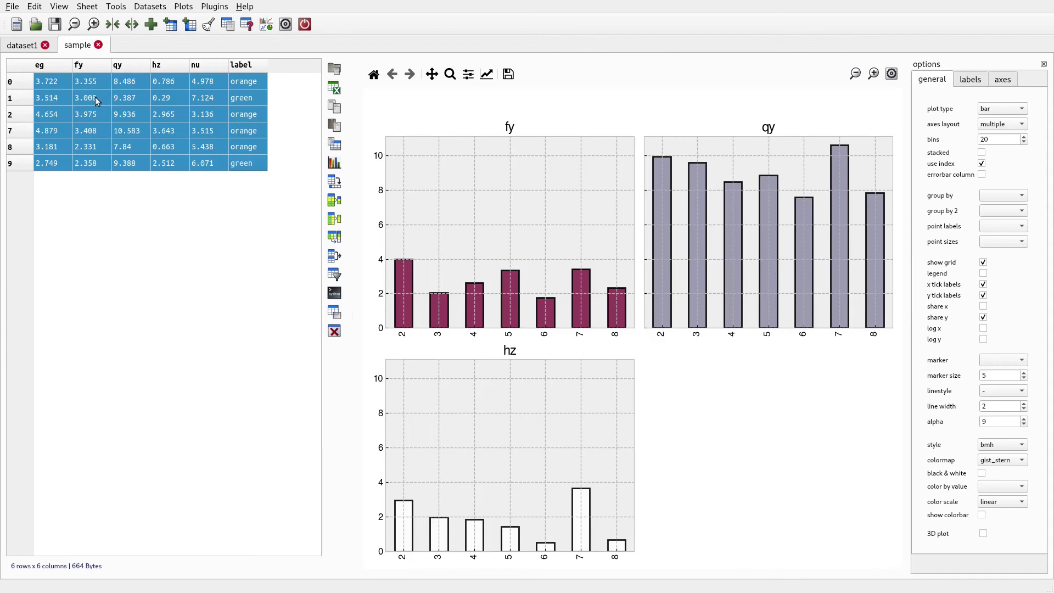
Step: Copy the sample table and paste it as the new sheet dataset3
left_click(35, 7)
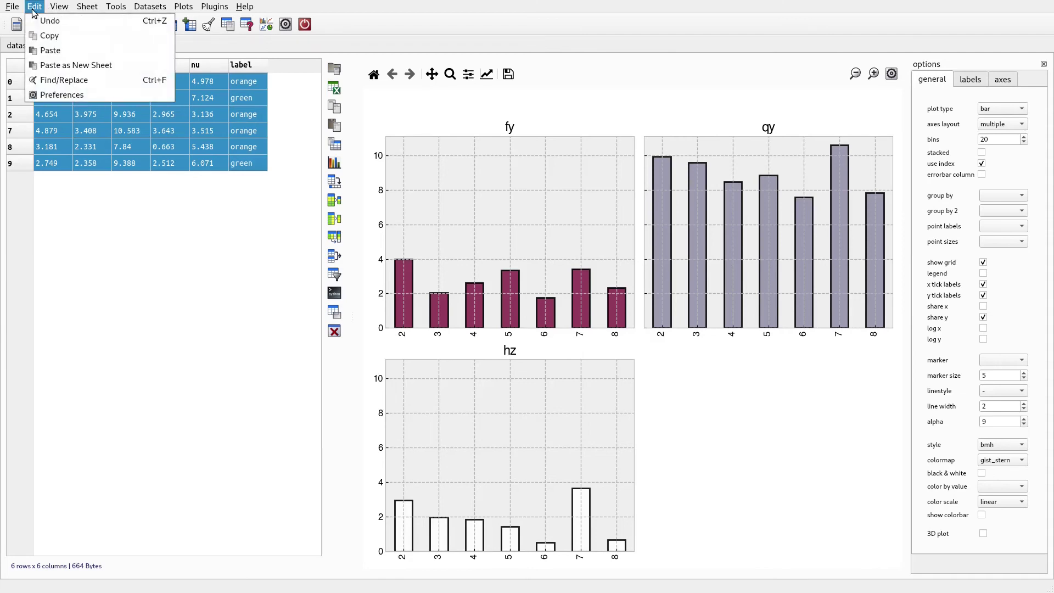
left_click(41, 35)
left_click(35, 7)
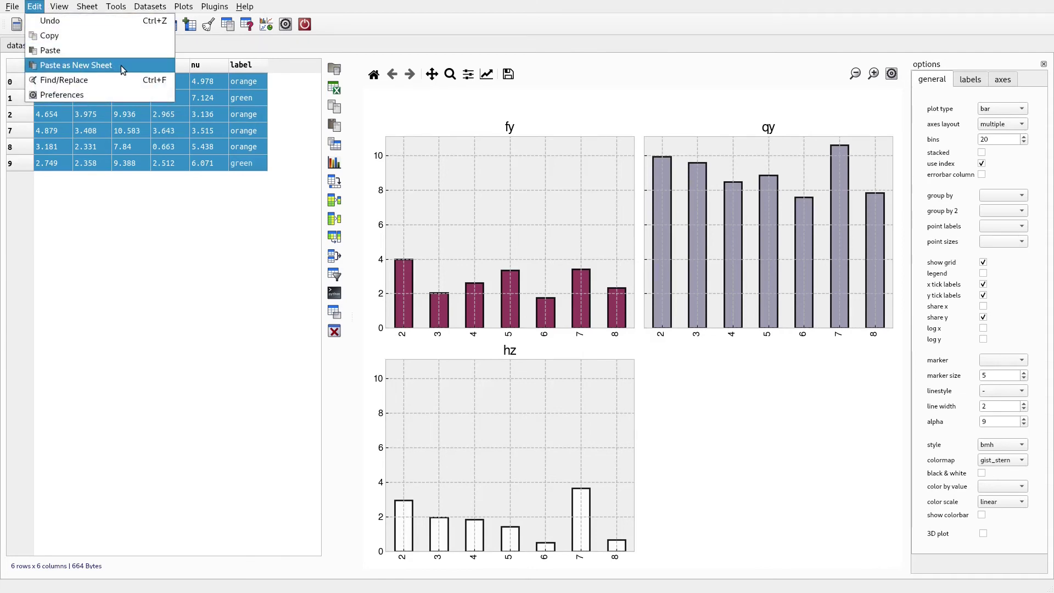
left_click(144, 64)
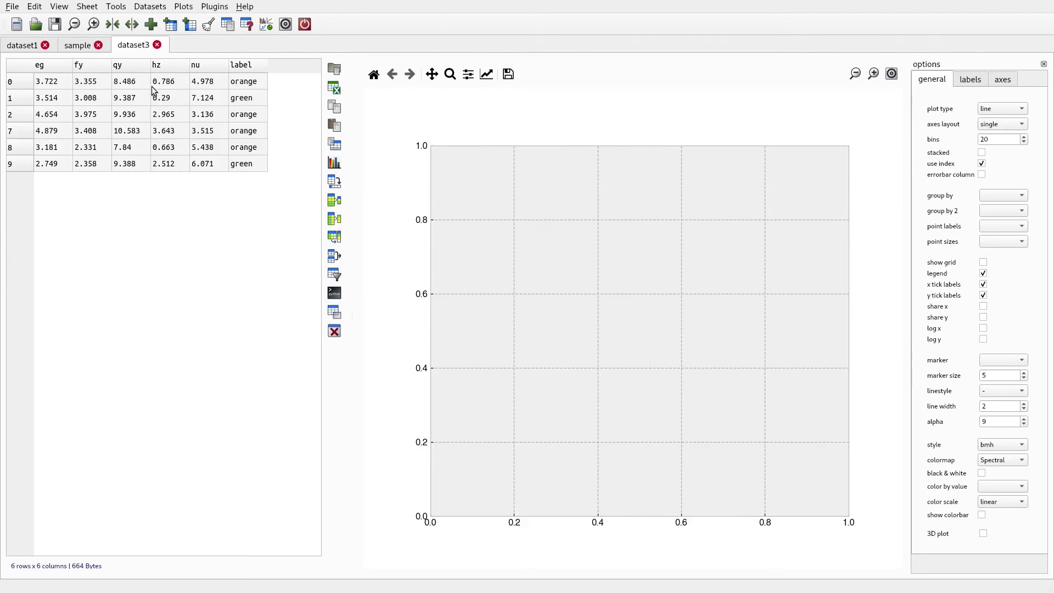
left_click(34, 7)
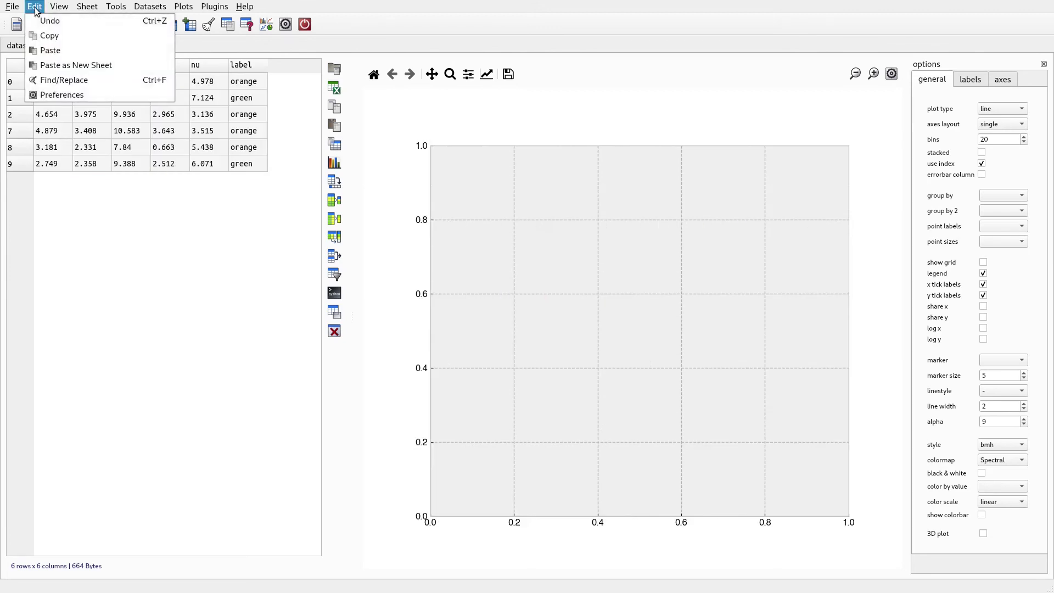
left_click(223, 234)
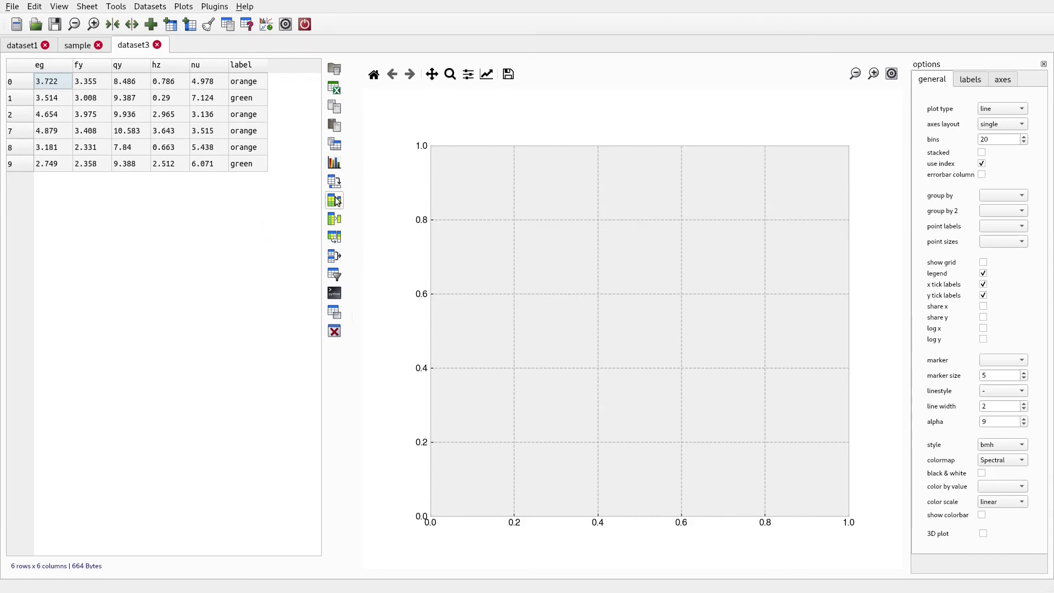
left_click(335, 294)
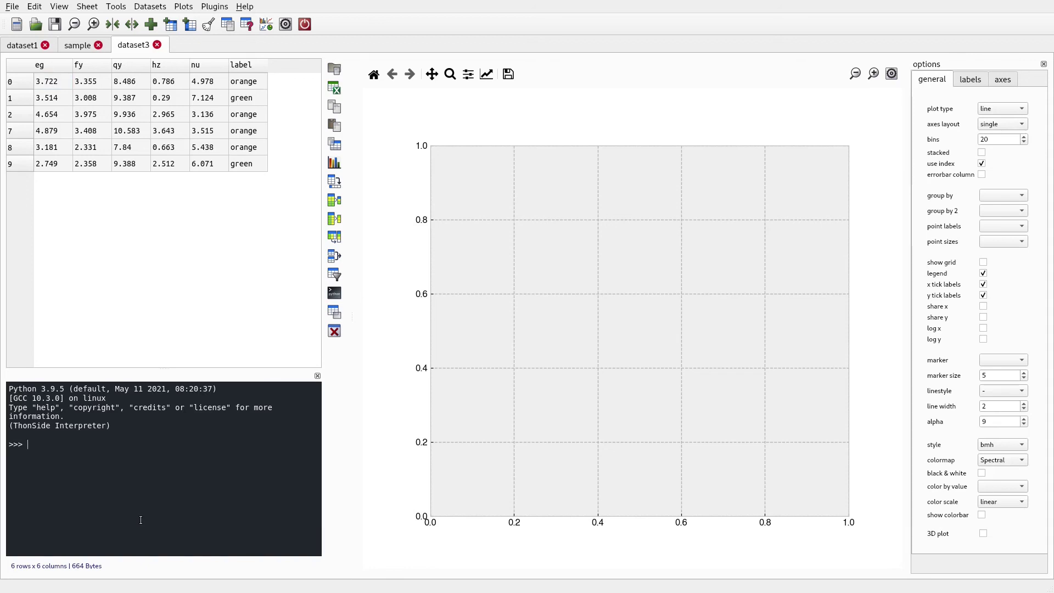
type("df")
key("Return")
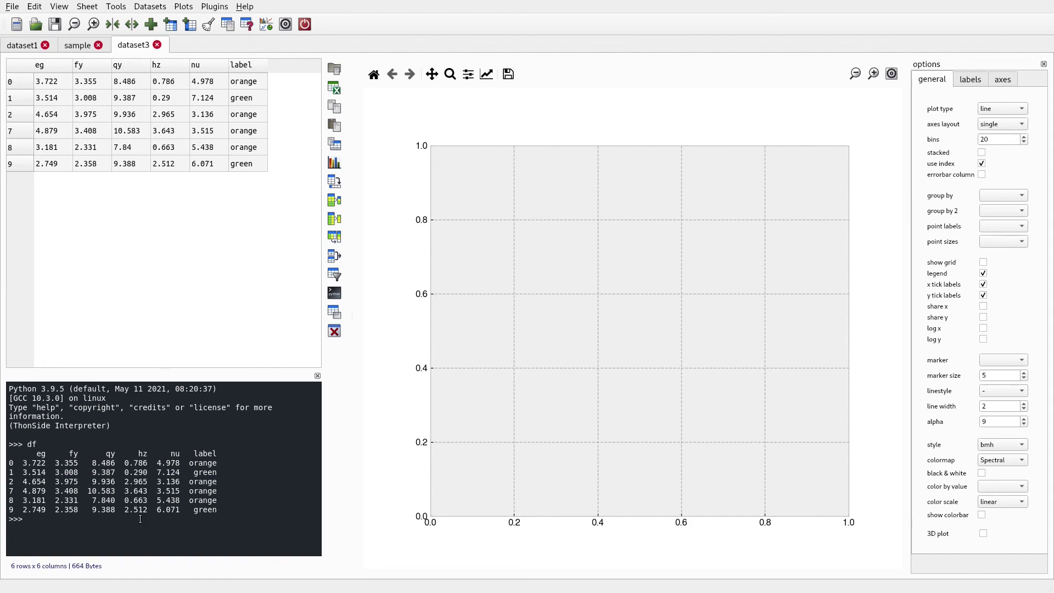
left_click(318, 376)
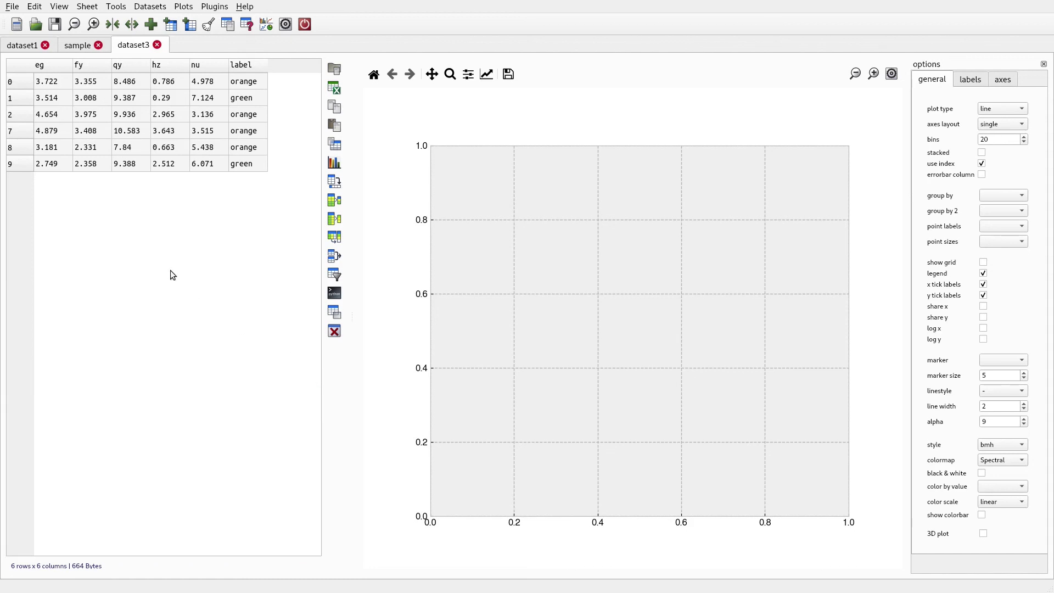